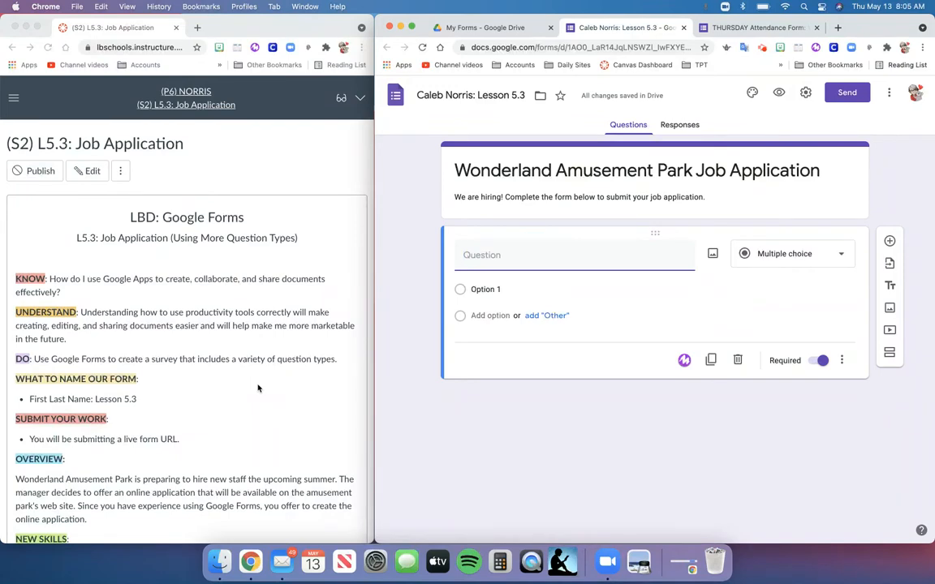
Examine the L5.3: Job Application instructions, new skills and sample form, and check the My Forms folder in Drive.
scroll(259, 388, "down", 3)
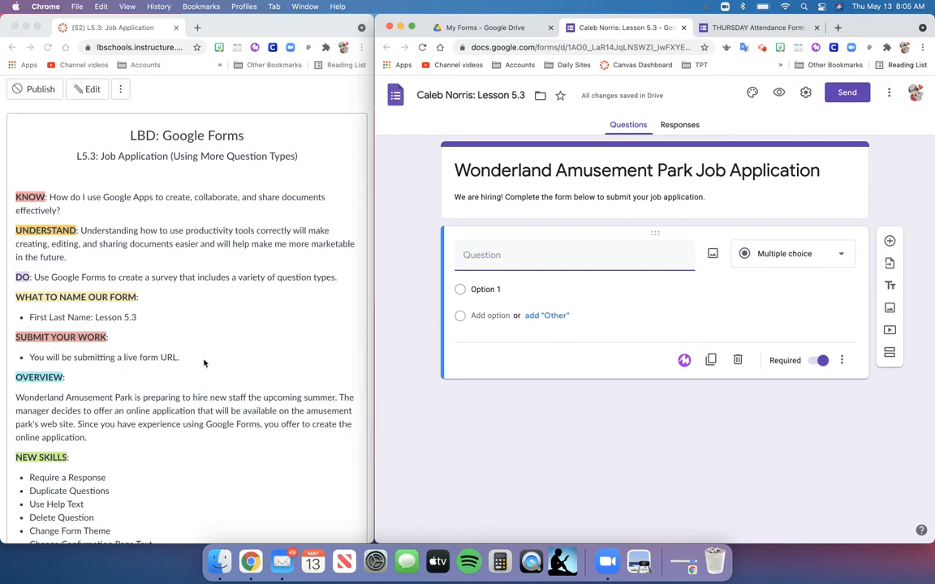
scroll(216, 362, "down", 5)
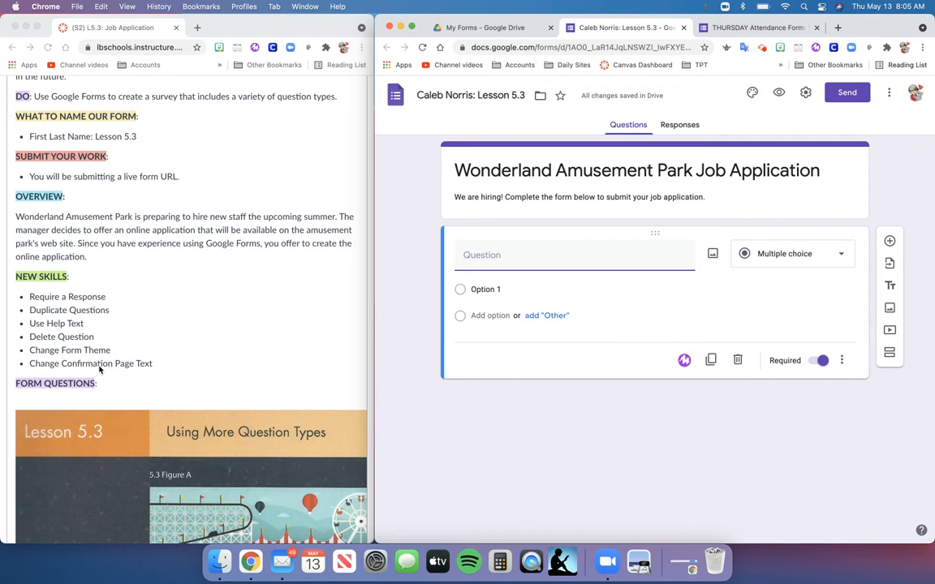
scroll(178, 370, "down", 5)
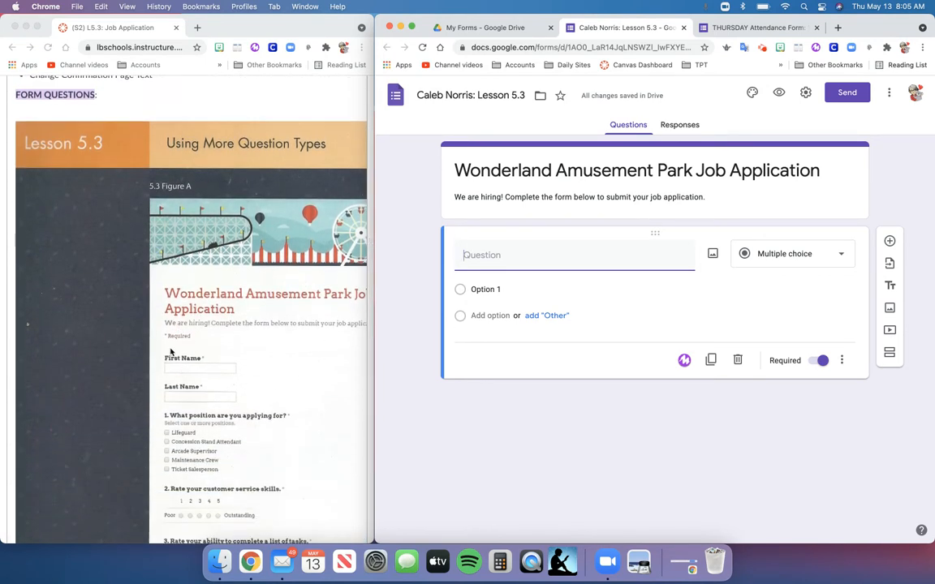
scroll(211, 335, "down", 7)
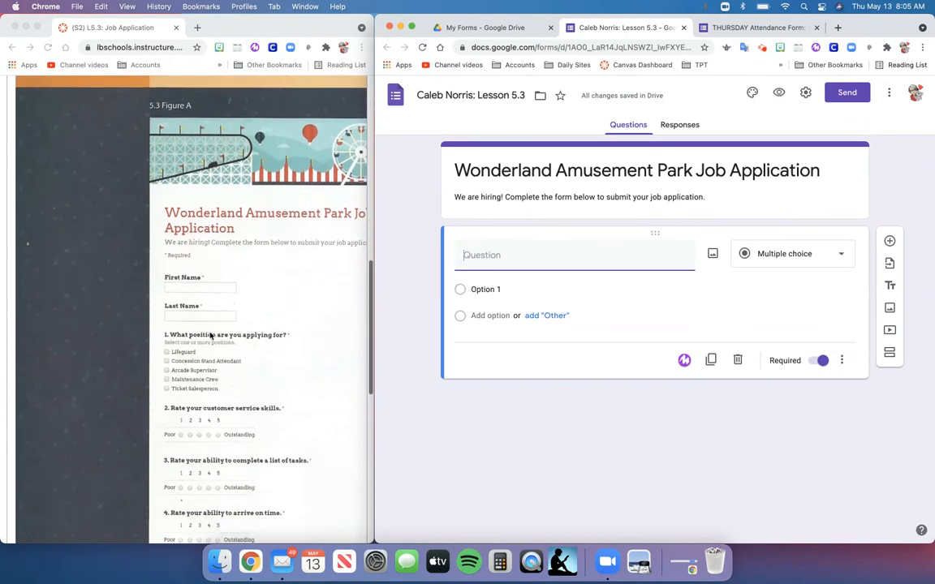
scroll(209, 335, "down", 2)
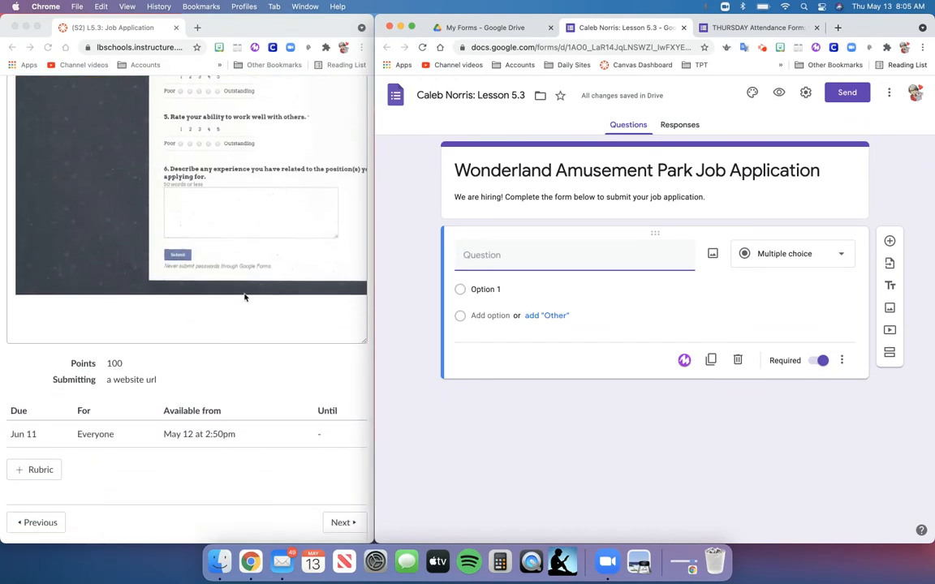
scroll(244, 298, "up", 15)
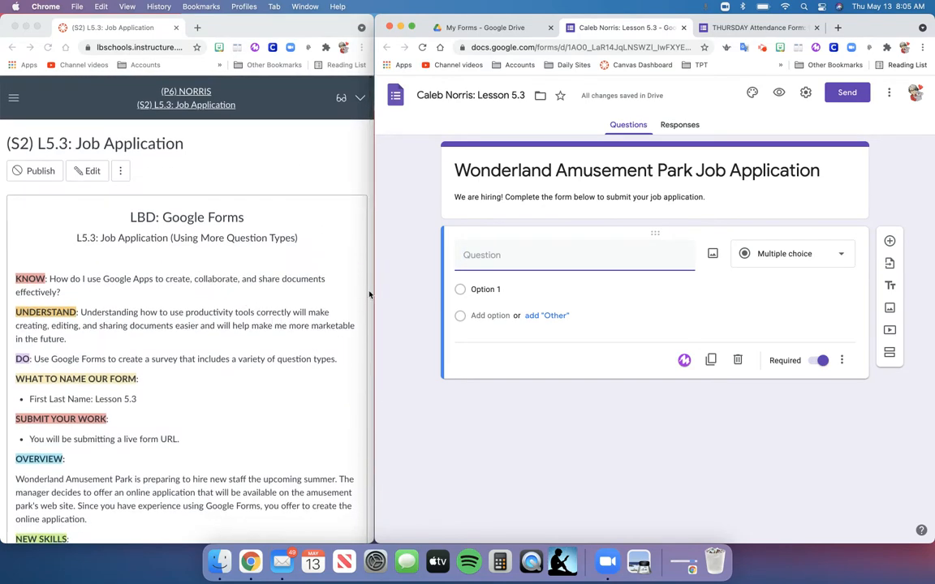
left_click(447, 32)
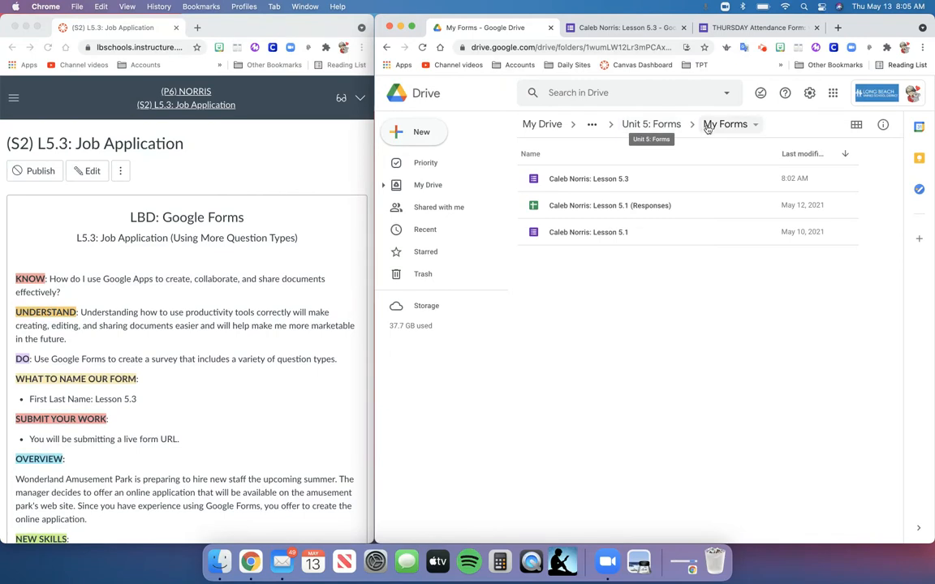
left_click(571, 28)
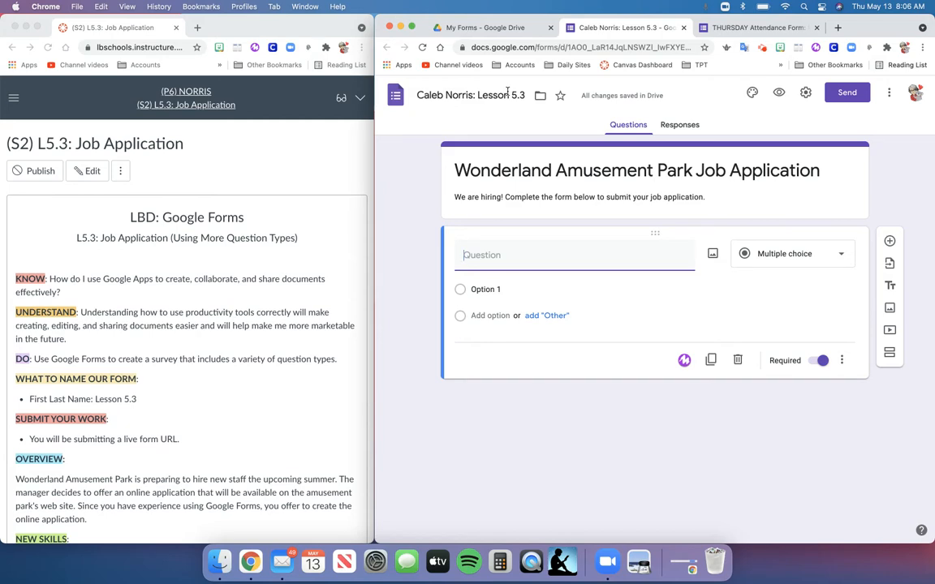
scroll(196, 487, "down", 10)
scroll(195, 461, "down", 1)
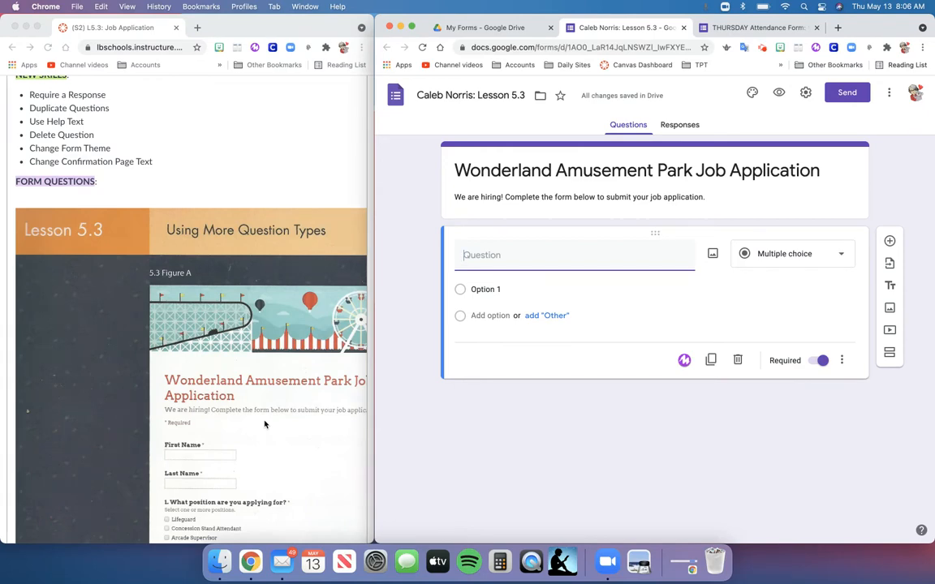
scroll(146, 208, "up", 5)
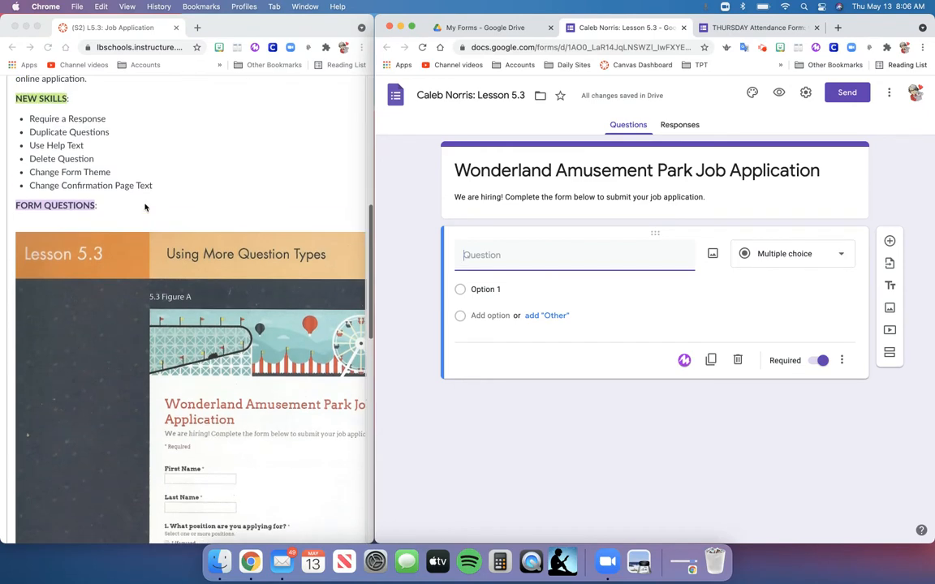
scroll(146, 208, "up", 3)
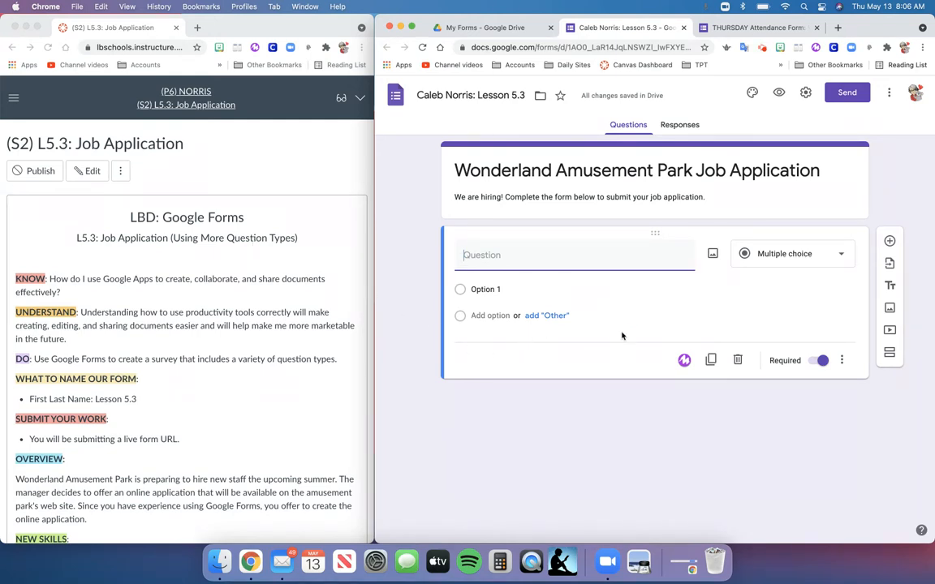
Title the first question "First Name" as a required short-answer question.
left_click(818, 362)
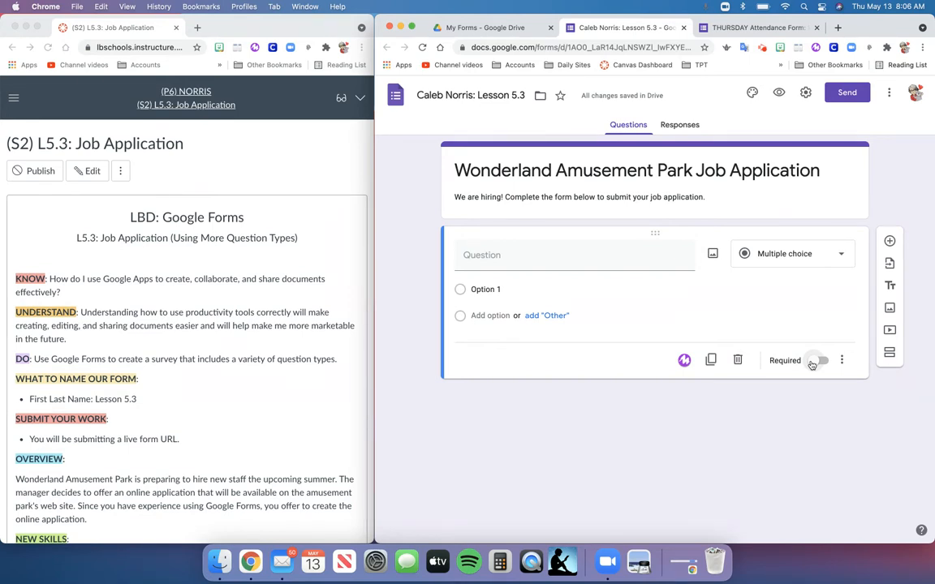
left_click(811, 365)
left_click(613, 255)
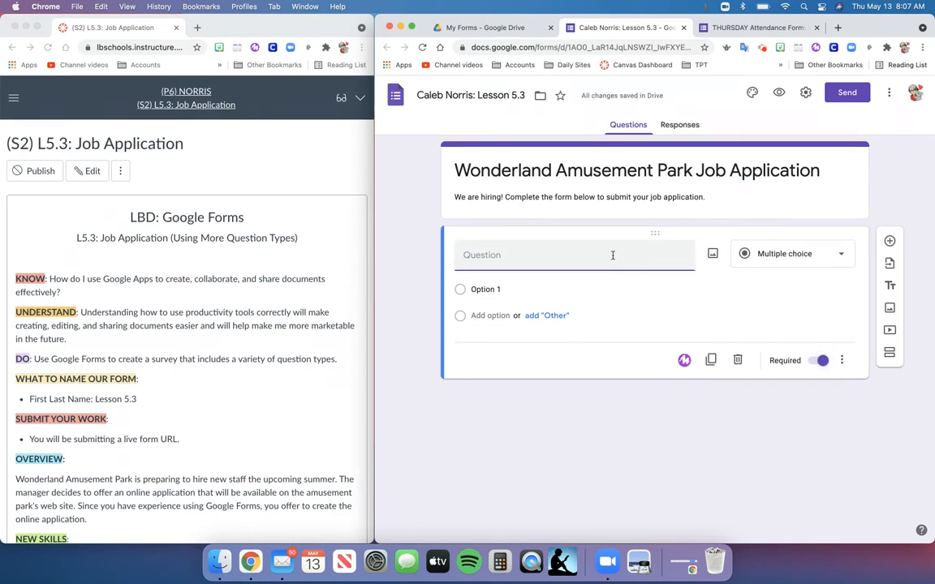
scroll(168, 375, "down", 10)
scroll(168, 375, "down", 3)
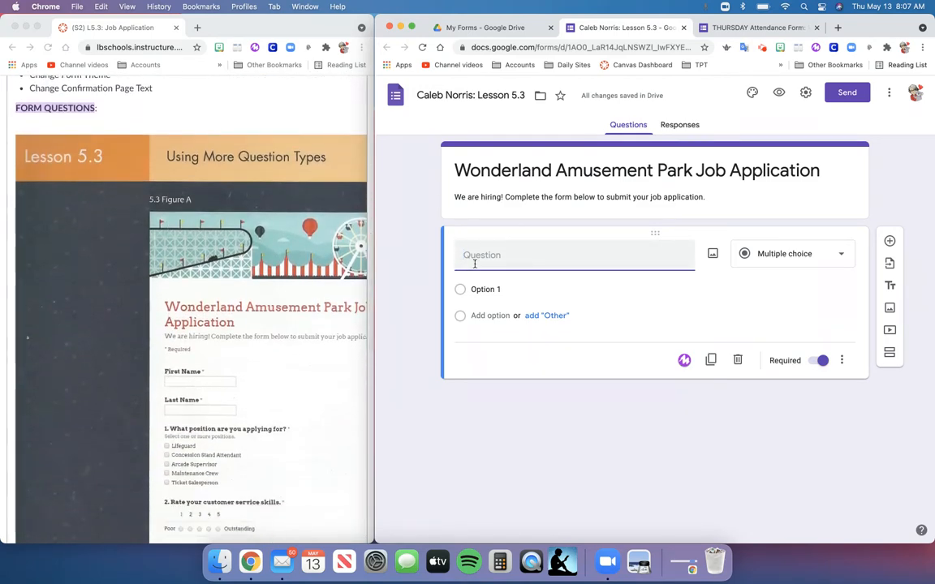
type("First Name")
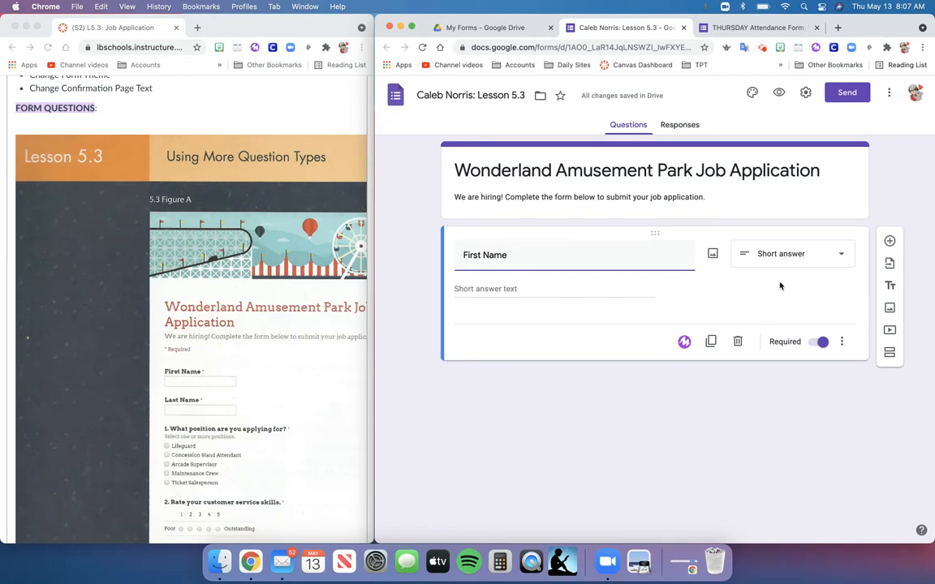
left_click(844, 254)
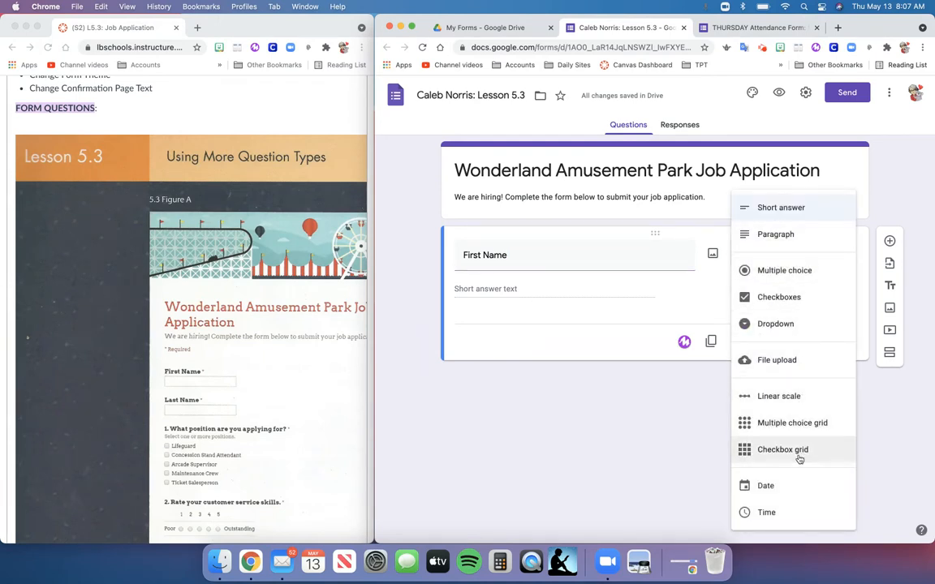
left_click(711, 282)
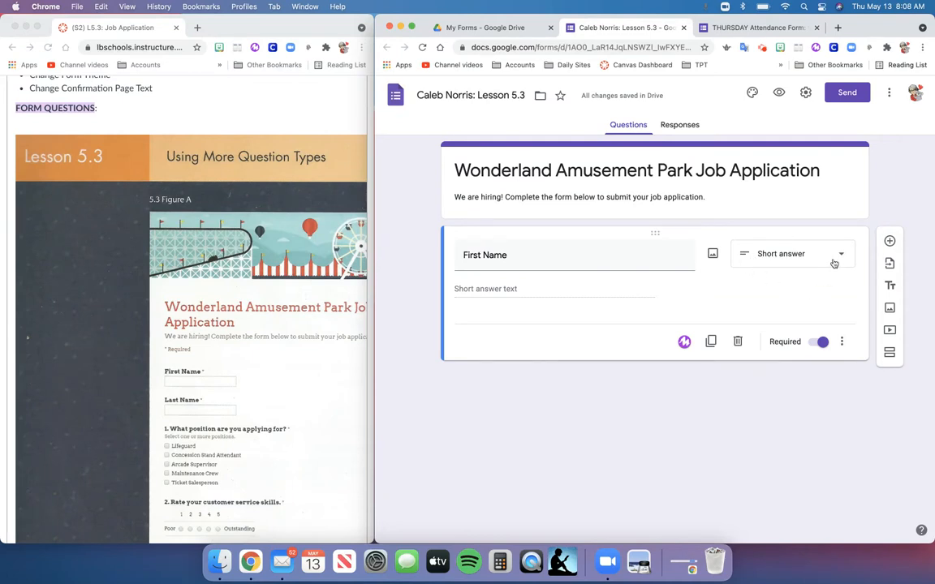
Duplicate the First Name question and retitle the copy "Last Name".
left_click(711, 344)
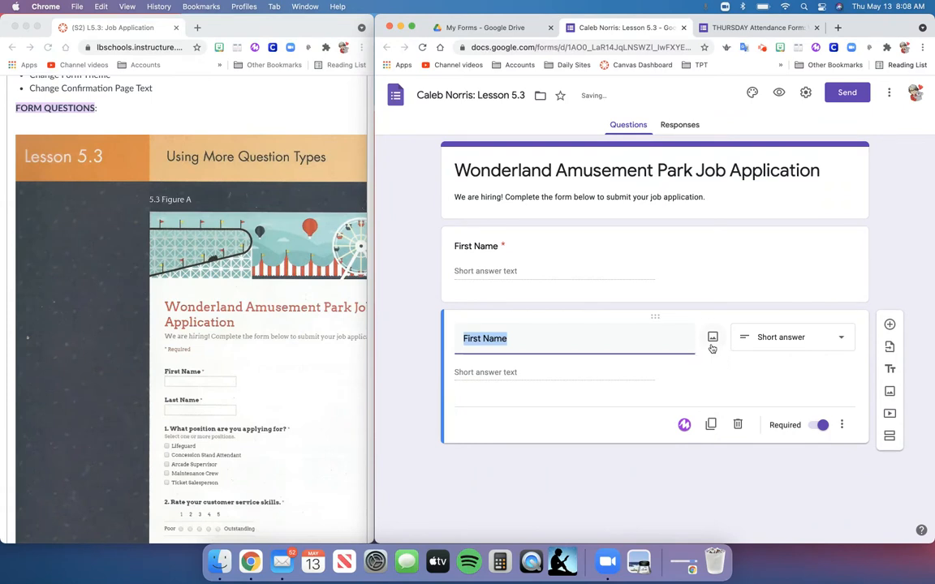
double_click(466, 339)
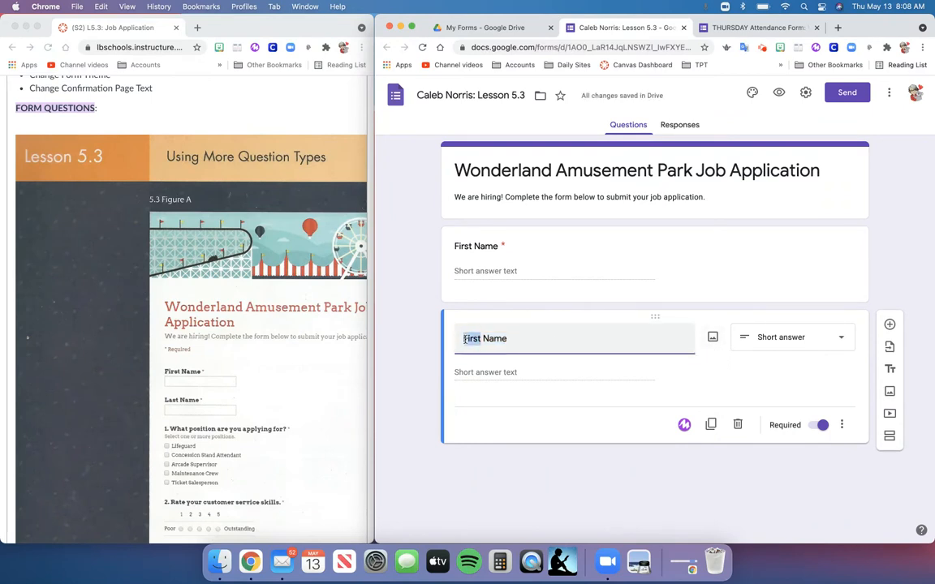
key("BackSpace")
type("t")
Add a Checkboxes question below Last Name reading "What position are you applying for? Select one or more positions.".
scroll(166, 433, "down", 3)
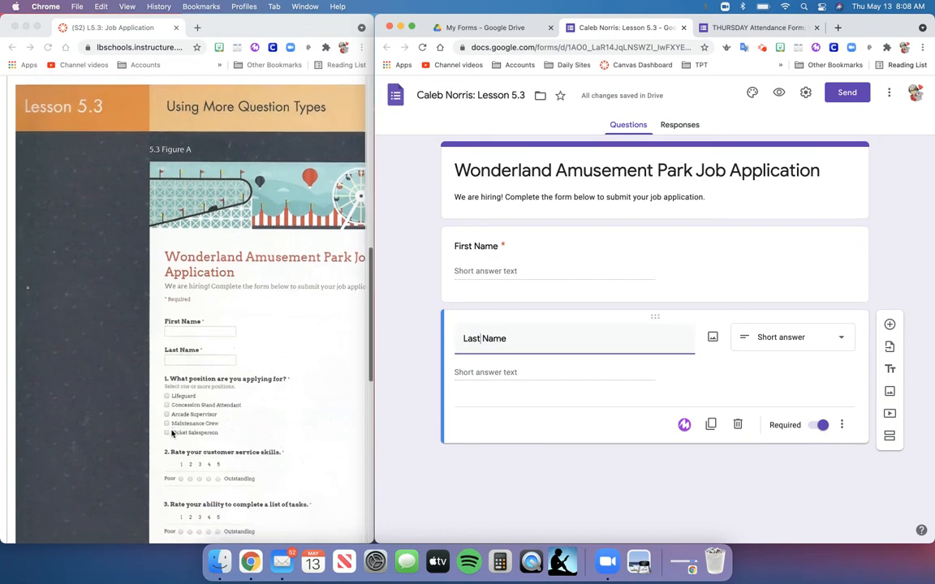
scroll(172, 433, "down", 2)
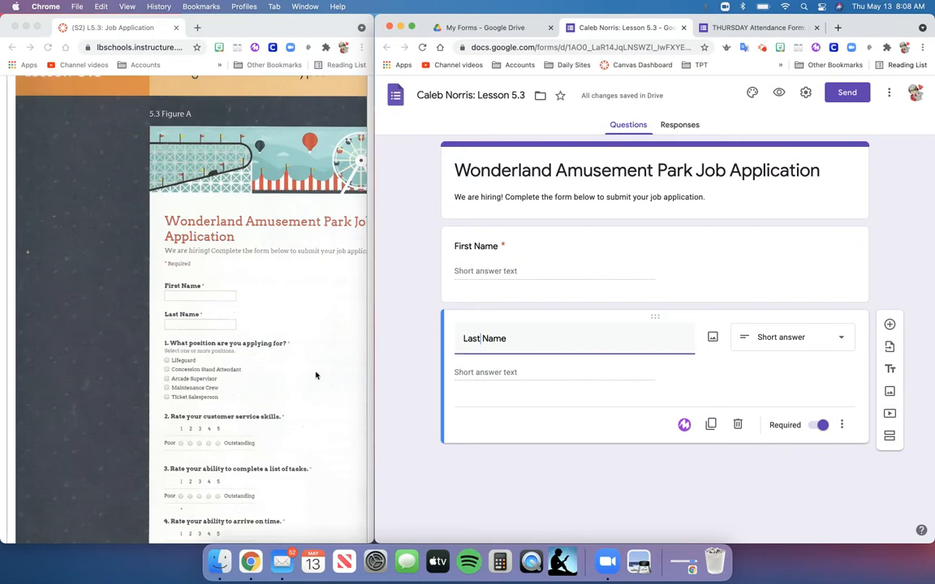
scroll(299, 370, "up", 10)
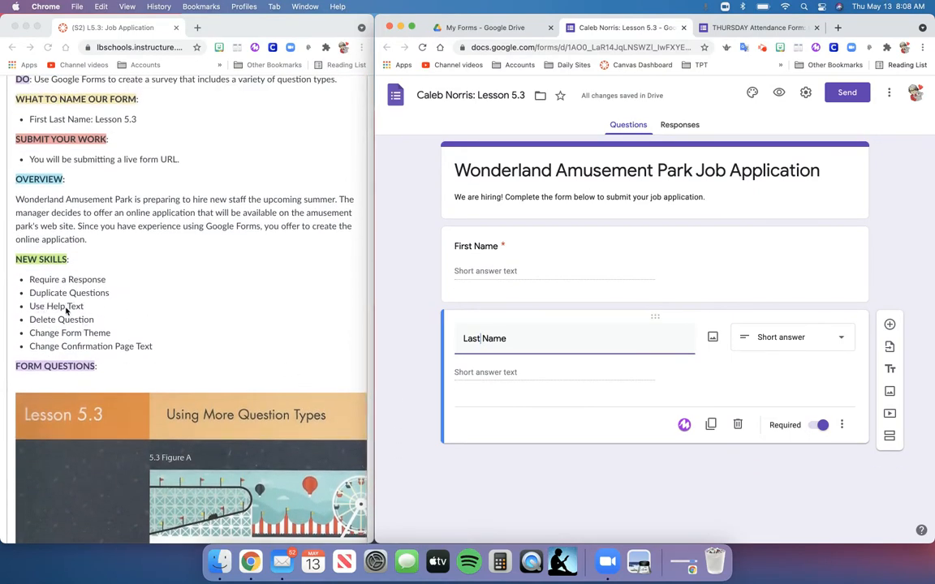
scroll(99, 456, "down", 6)
scroll(99, 458, "down", 3)
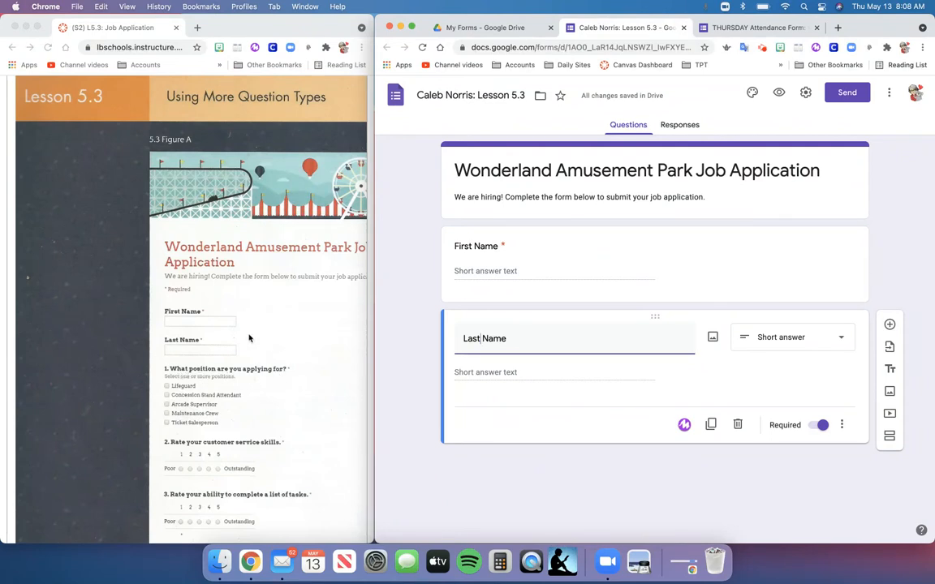
scroll(249, 338, "down", 2)
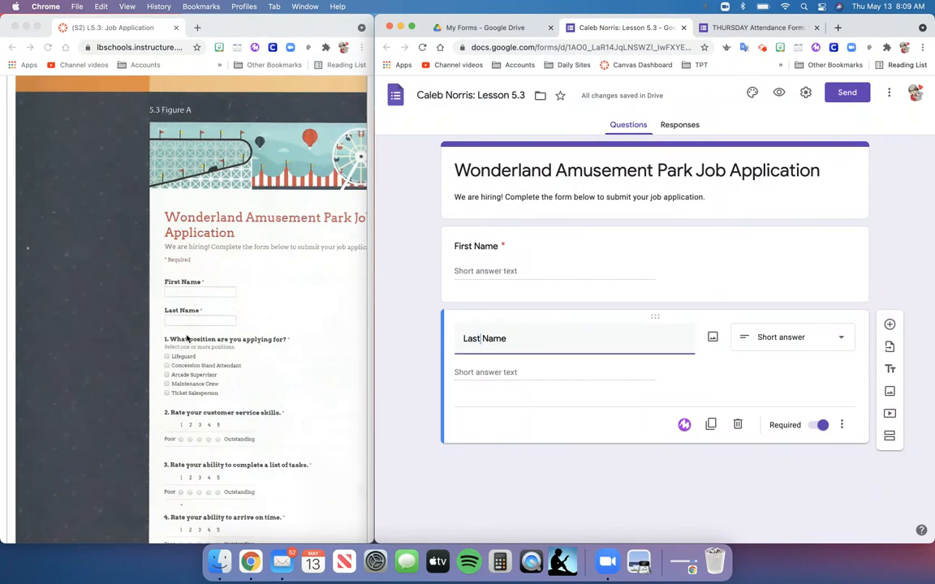
left_click(889, 325)
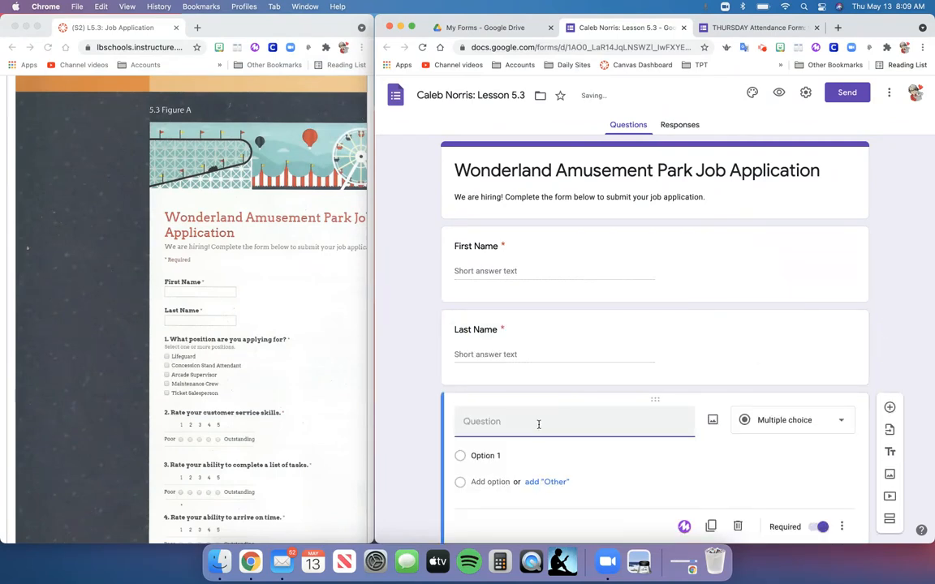
type("What position are you applying for")
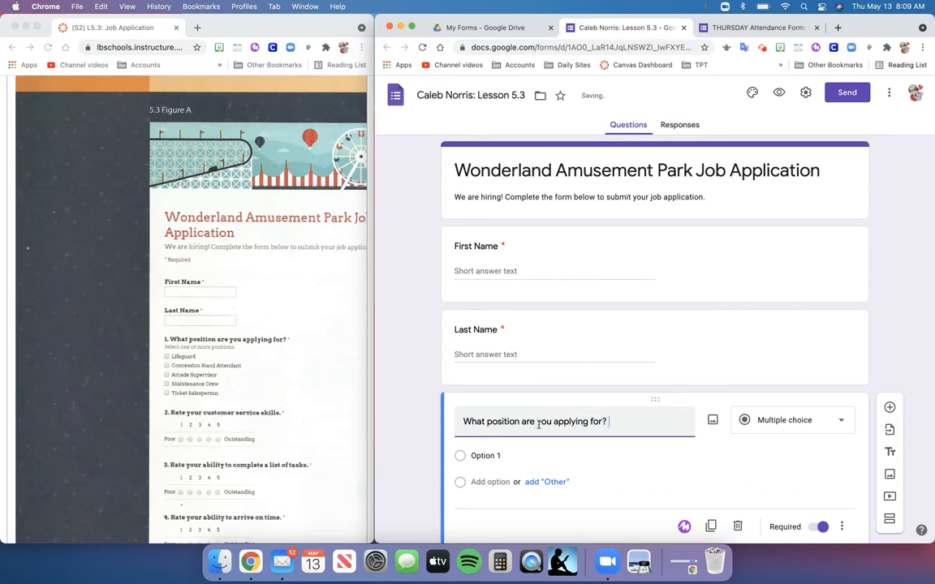
type("? Select ")
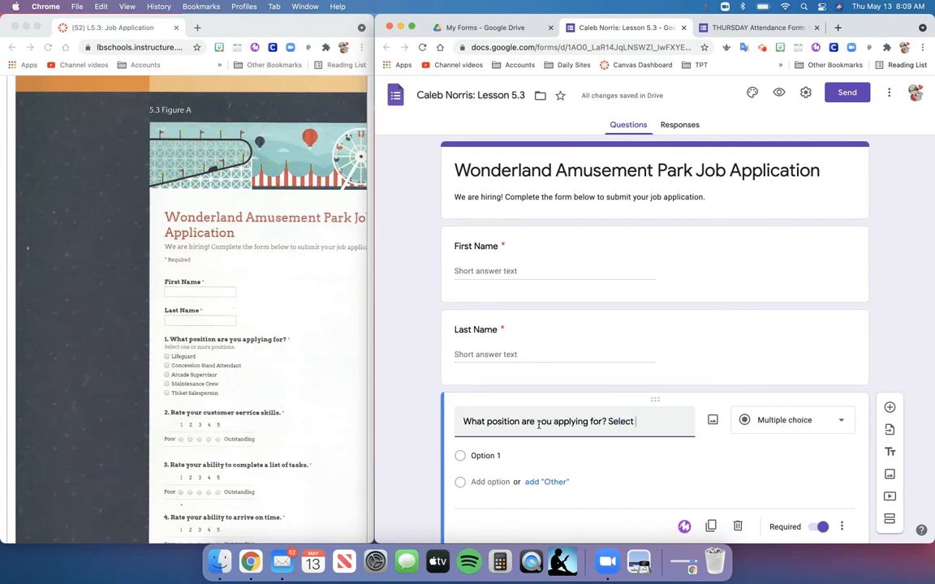
type("one of")
type(" more positions.")
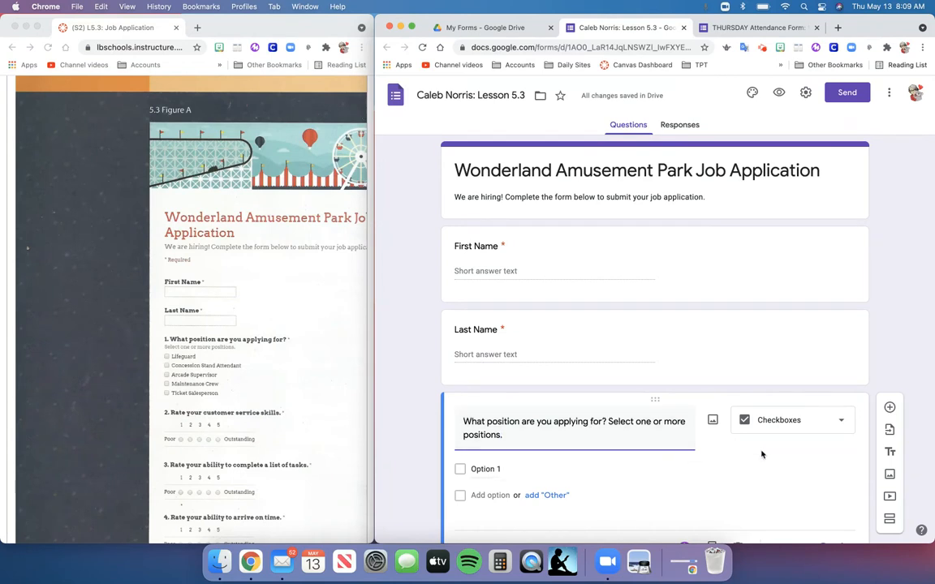
left_click(844, 425)
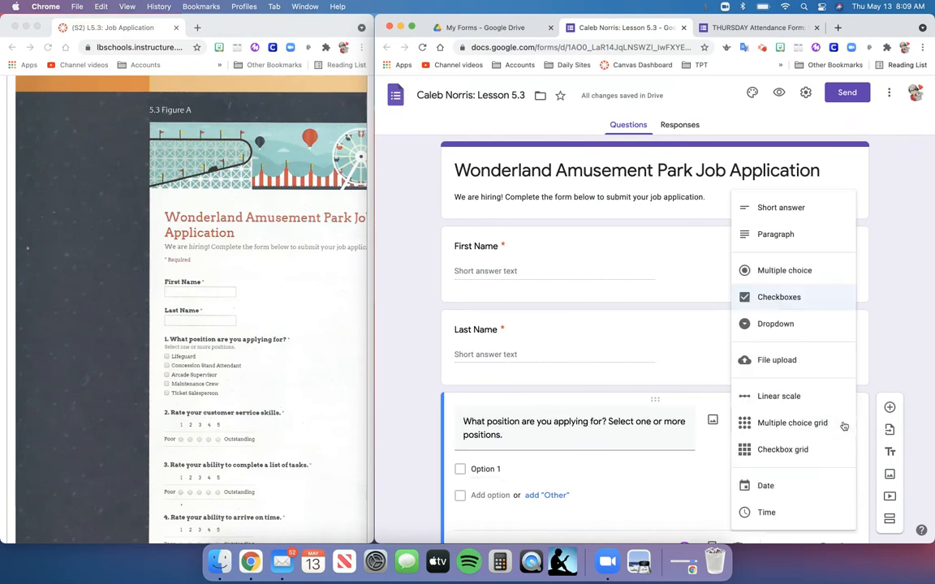
left_click(796, 298)
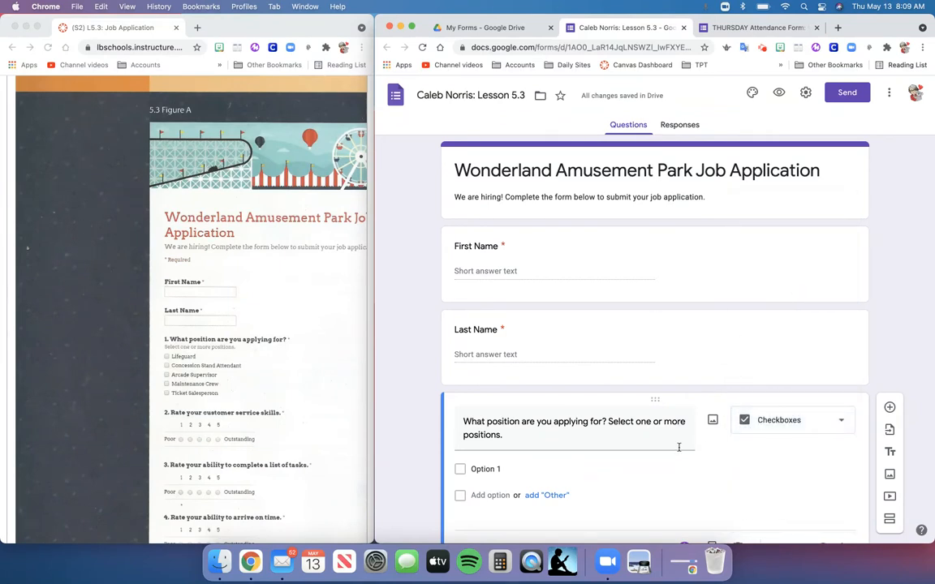
Enter "Lifeguard" and "Concession Stand Attendant" as the first two checkbox options of the position question.
left_click(511, 466)
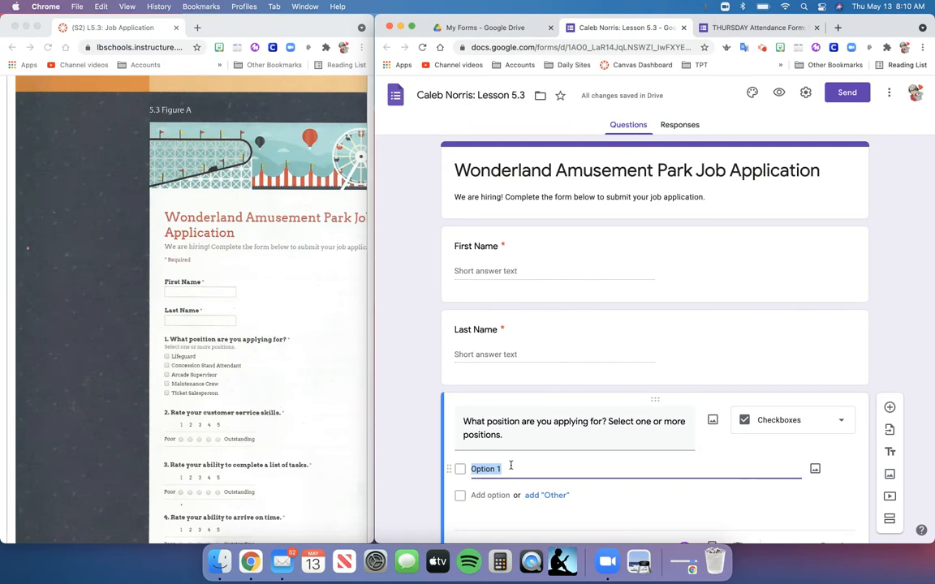
type("Lifeguard")
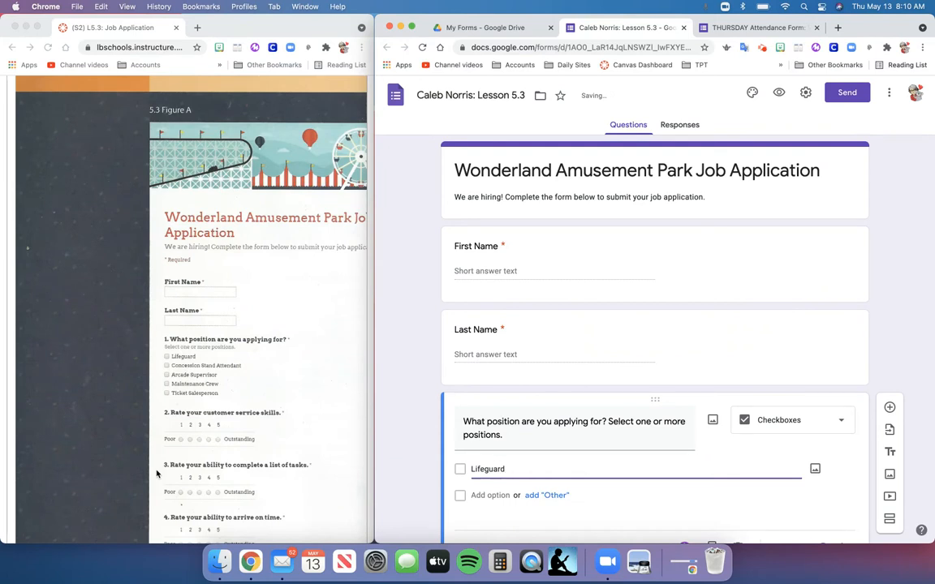
key("Return")
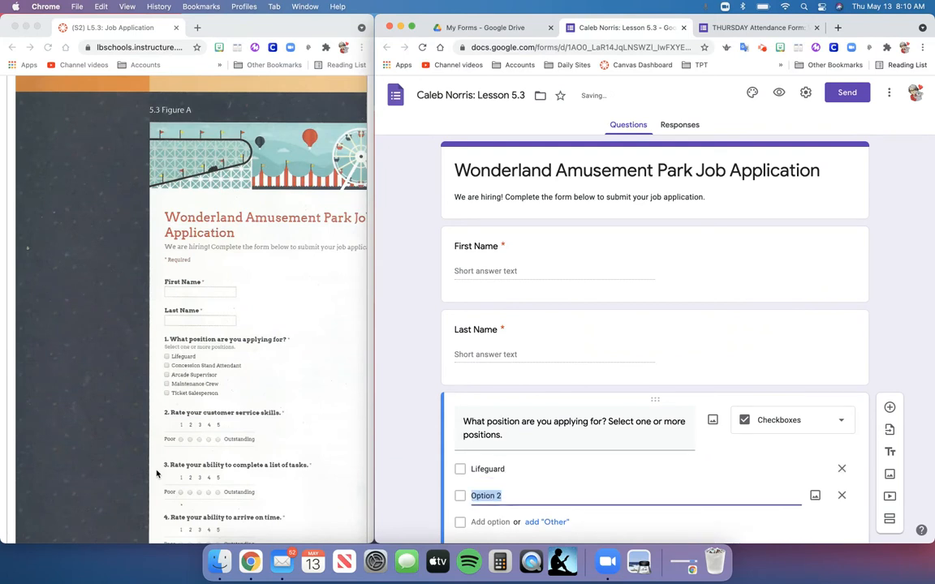
type("Conc")
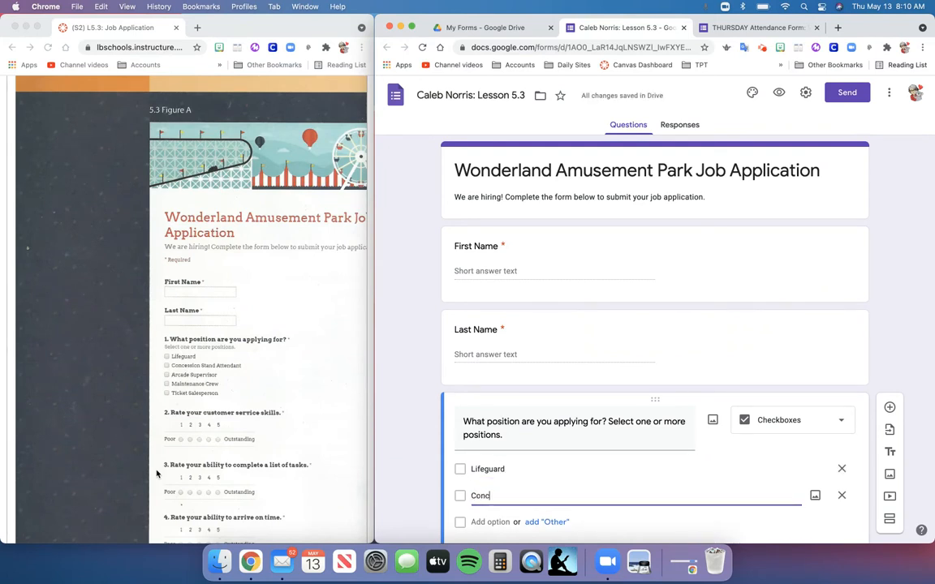
type("ession Stand Attendant")
key("Return")
Add "Arcade Supervisor", "Maintenance Crew" and "Ticket Salesperson" as the remaining checkbox options of the position question.
type("A")
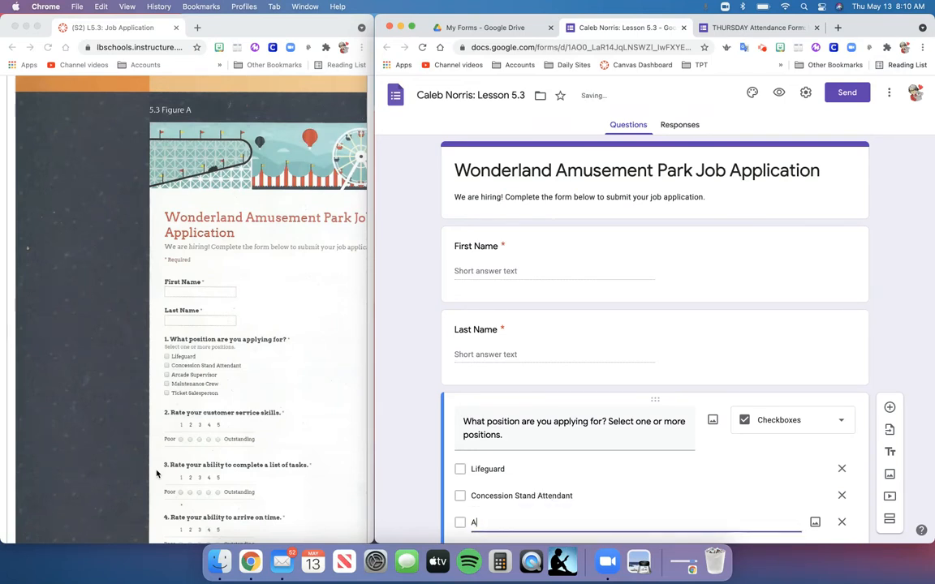
type("rcade Supervisor")
key("Return")
type("Maintenanc")
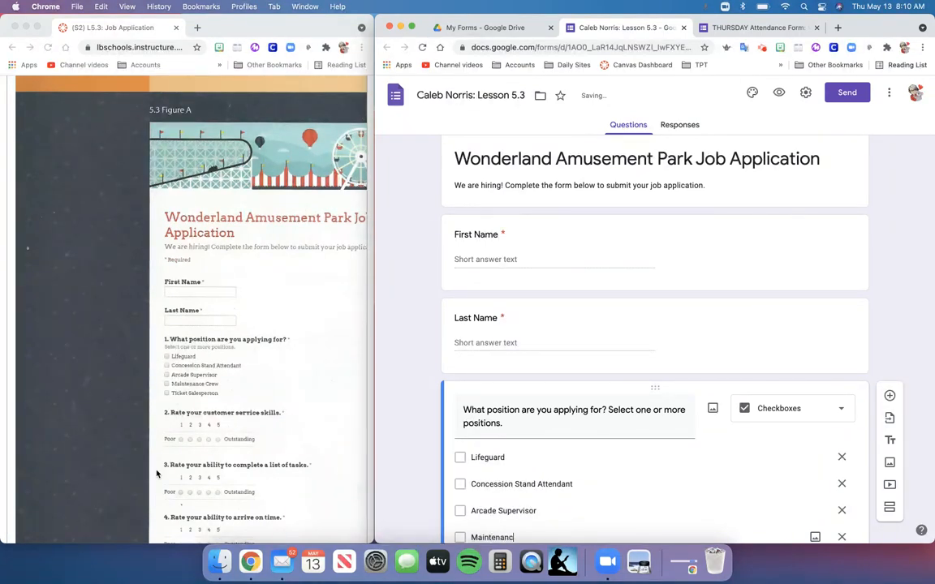
type("e Crew")
key("Return")
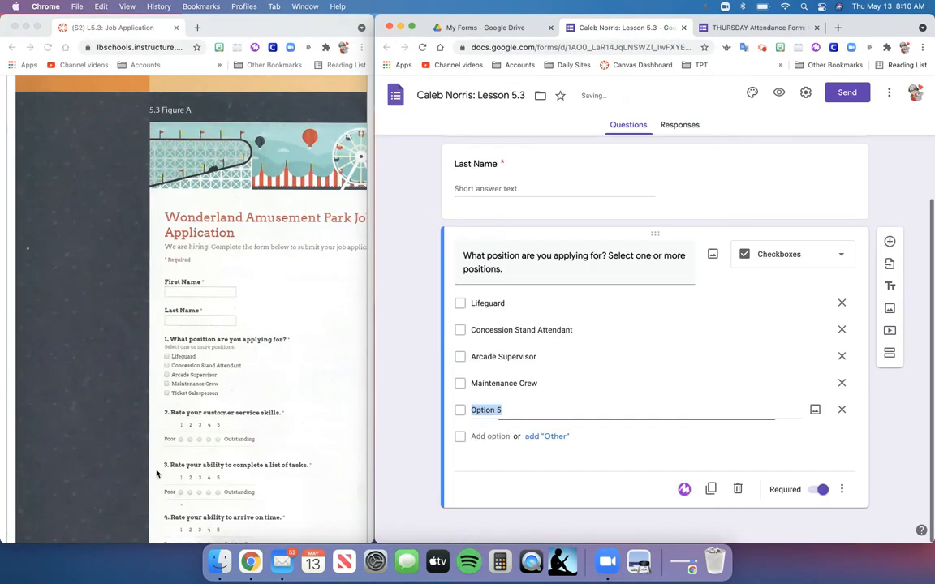
type("Ticke")
type("t Sales")
type("perso")
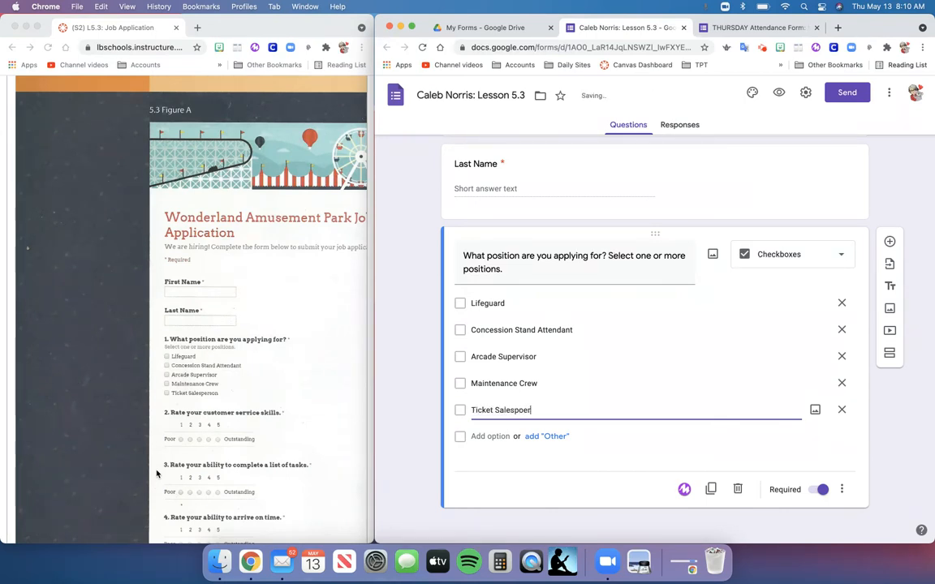
key("BackSpace")
key("BackSpace")
type("erson")
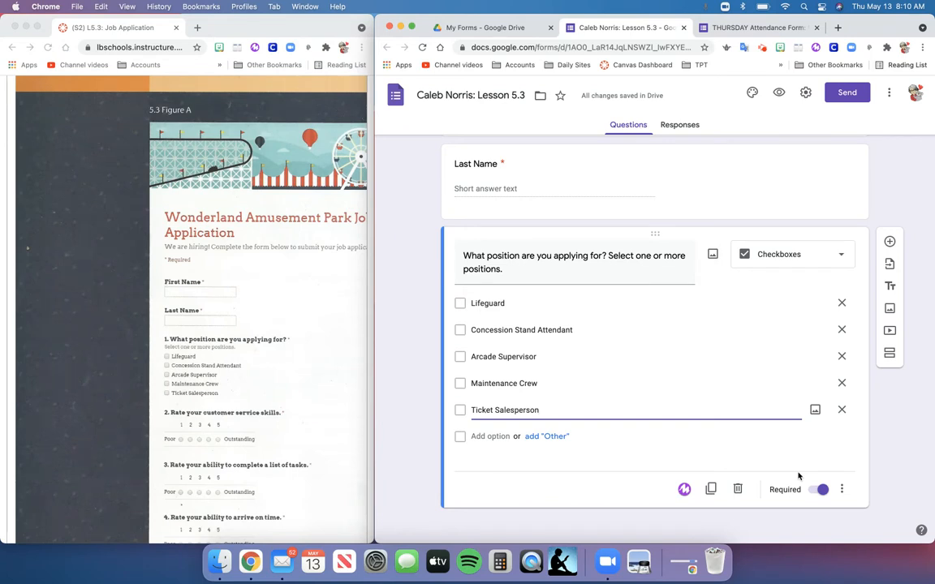
Duplicate the position question and replace "are you applying for" in the copy's title with "would you prefer the most".
left_click(711, 490)
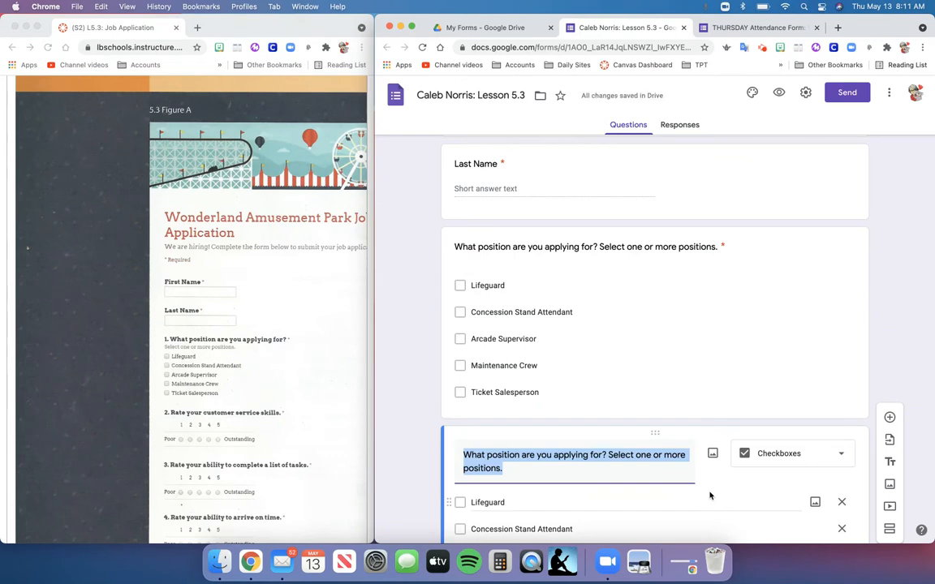
left_click(538, 457)
double_click(523, 456)
left_click_drag(524, 456, 601, 457)
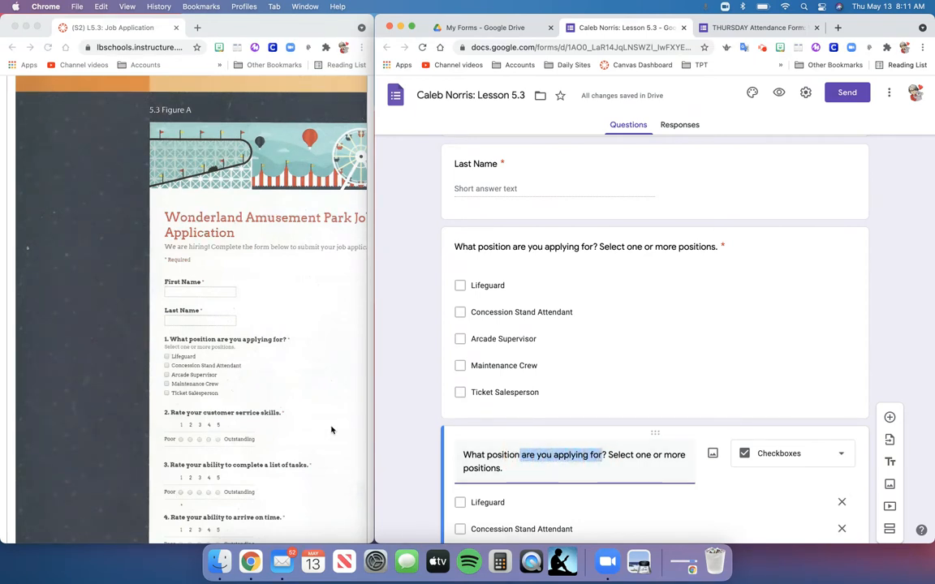
scroll(290, 432, "down", 1)
scroll(290, 433, "down", 3)
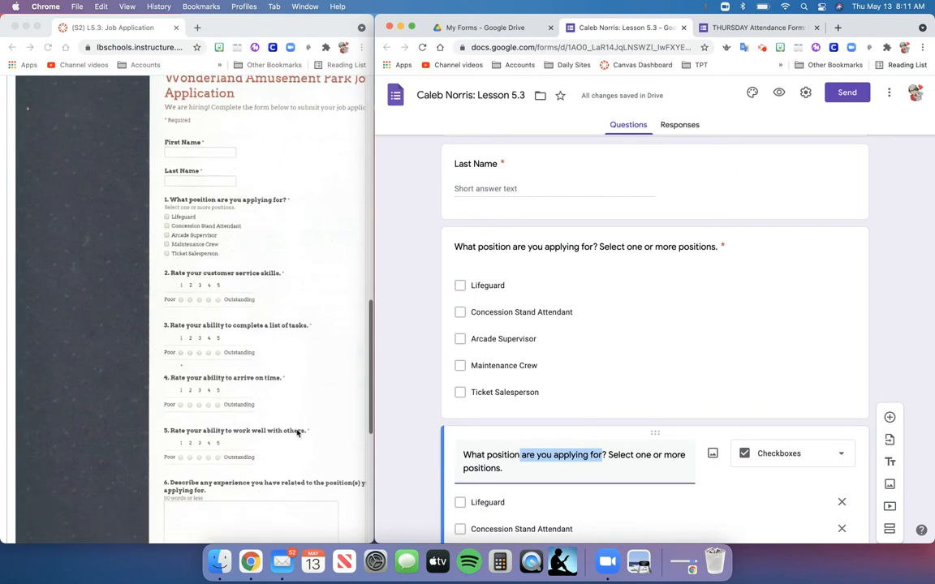
scroll(523, 461, "down", 2)
scroll(522, 461, "down", 3)
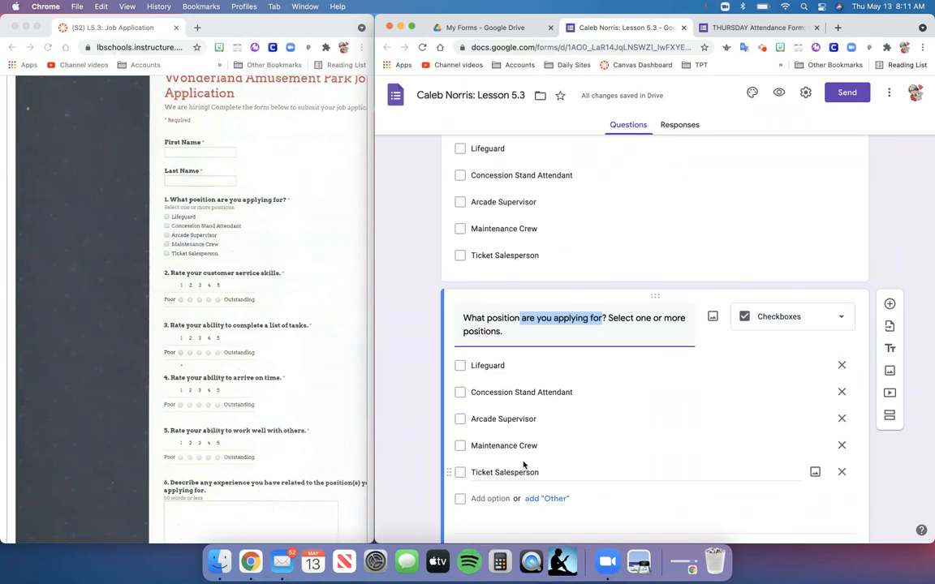
key("BackSpace")
type("would")
key("BackSpace")
key("BackSpace")
key("BackSpace")
key("BackSpace")
key("BackSpace")
type("would you ")
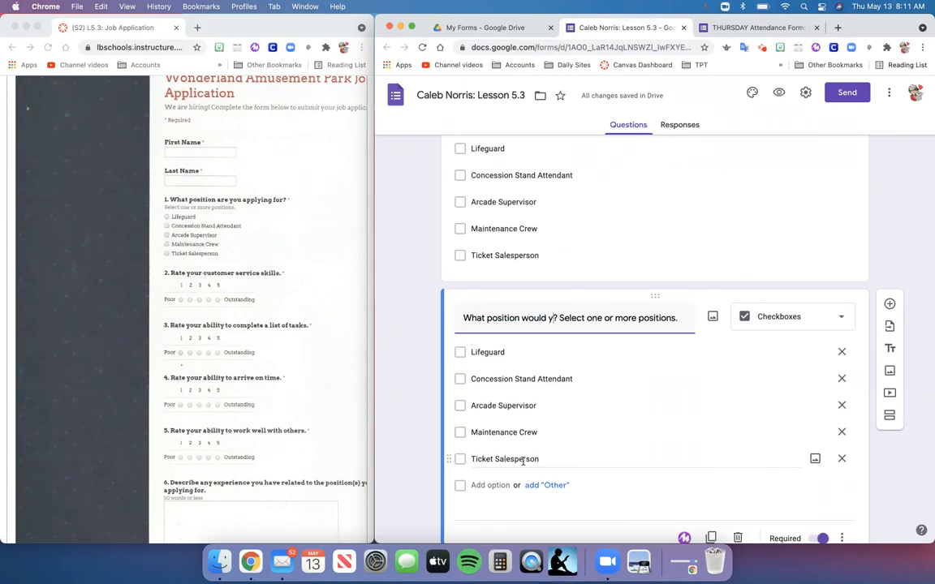
type("pref")
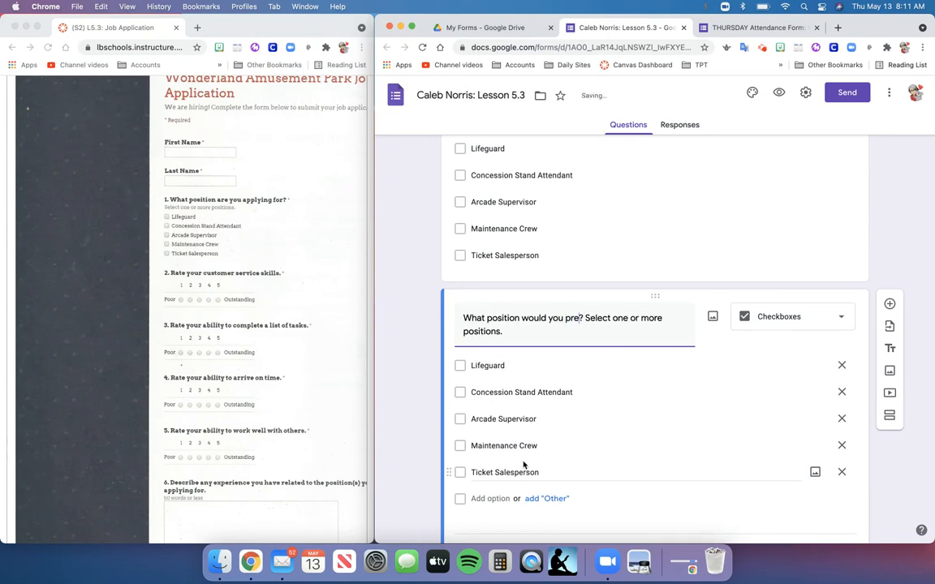
type("er the ost")
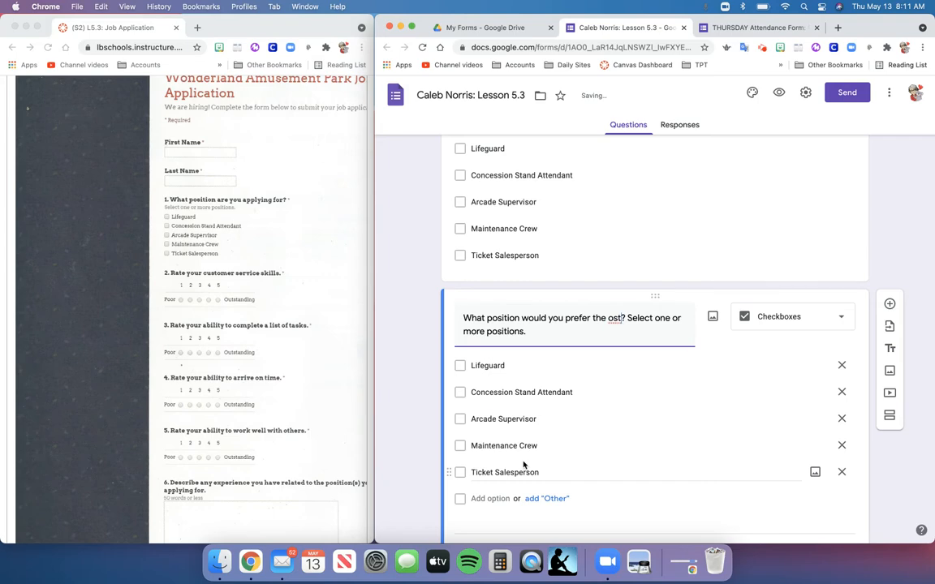
key("BackSpace")
key("BackSpace")
key("BackSpace")
type("most")
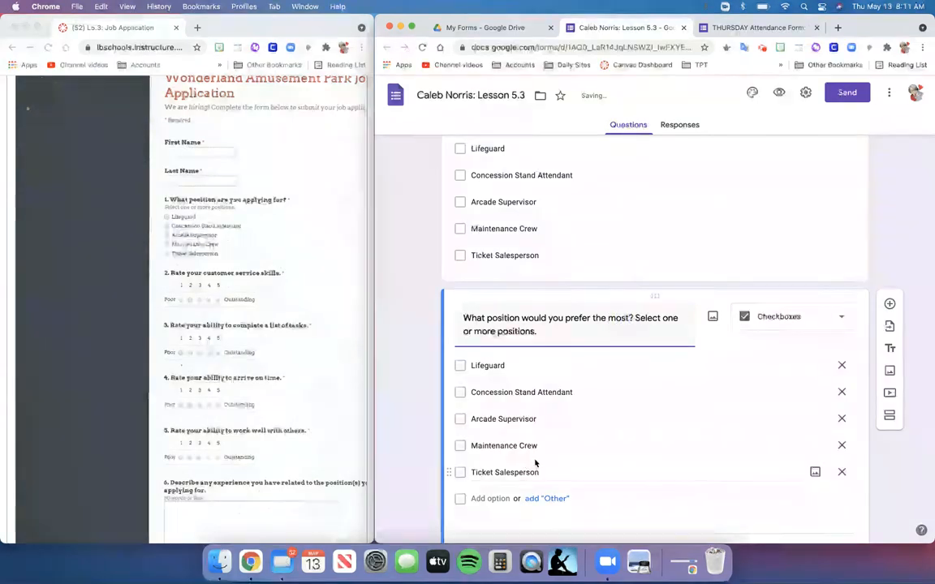
Remove "Select one or more positions." from the copy's title and change its question type to Multiple choice.
left_click_drag(636, 318, 635, 328)
key("BackSpace")
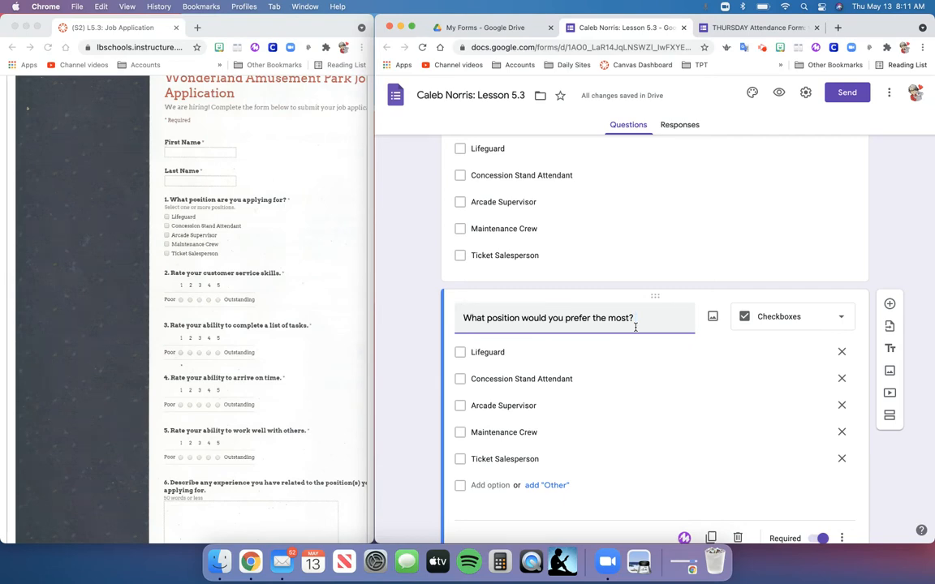
left_click(841, 317)
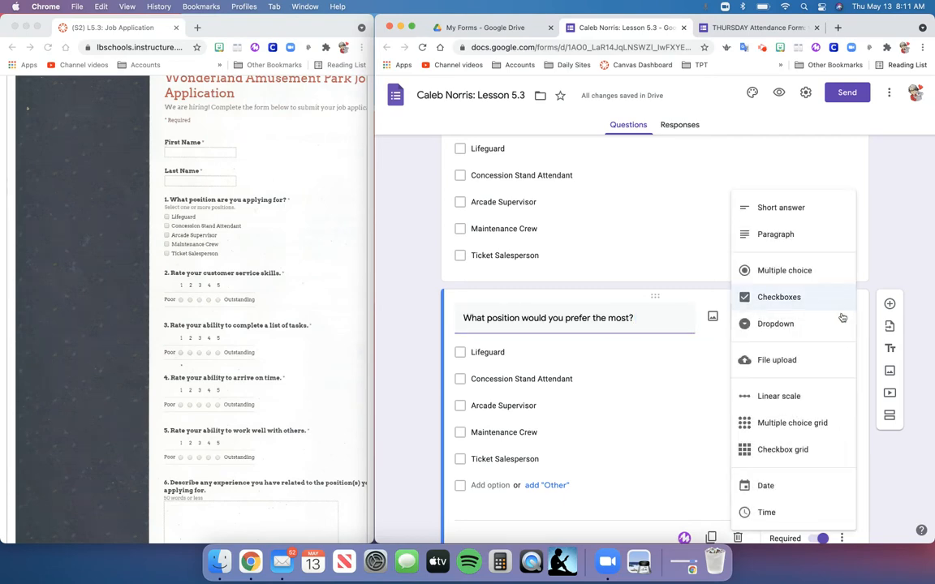
left_click(821, 272)
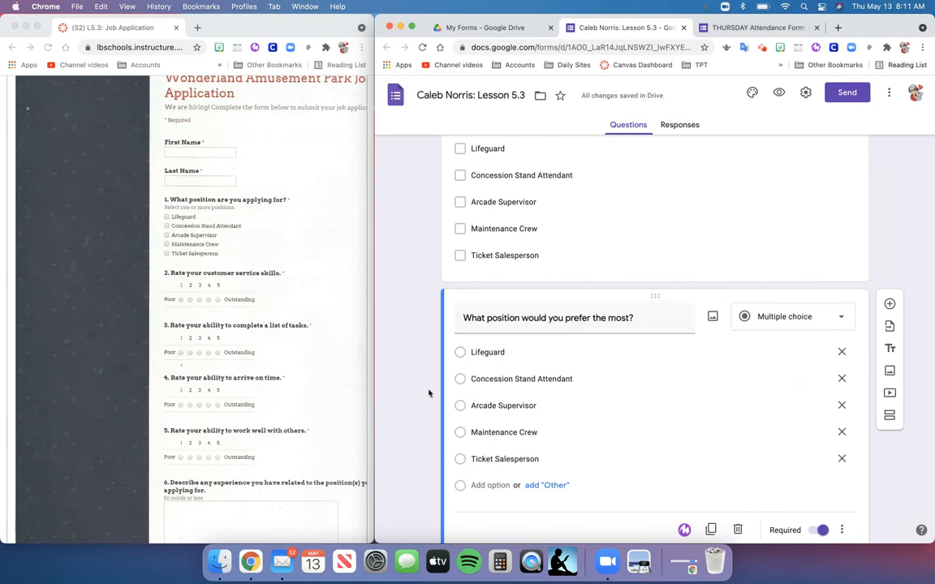
Add a Linear scale question below the preferred-position question, titled "Rate your customer service skills.".
scroll(428, 394, "up", 2)
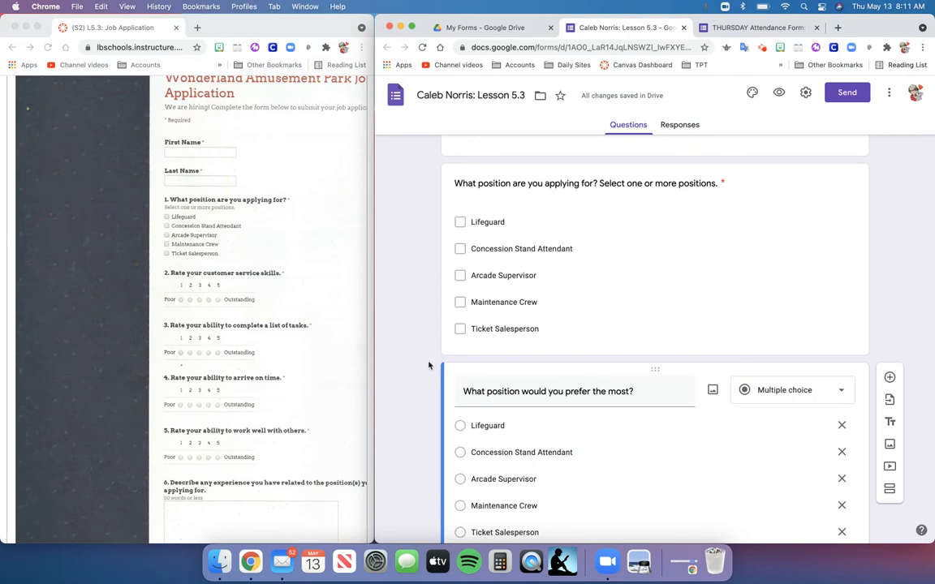
scroll(428, 365, "down", 2)
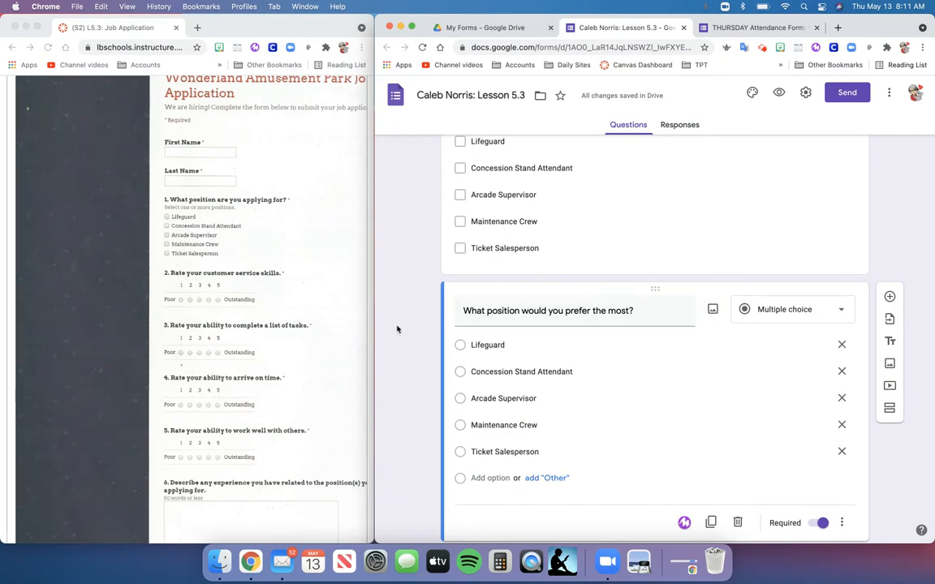
scroll(397, 328, "up", 2)
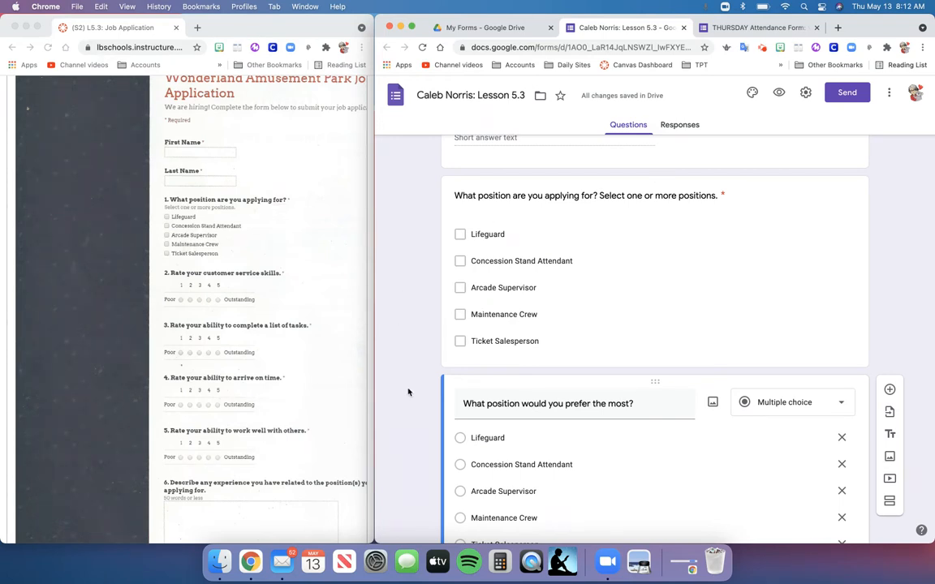
scroll(409, 392, "down", 3)
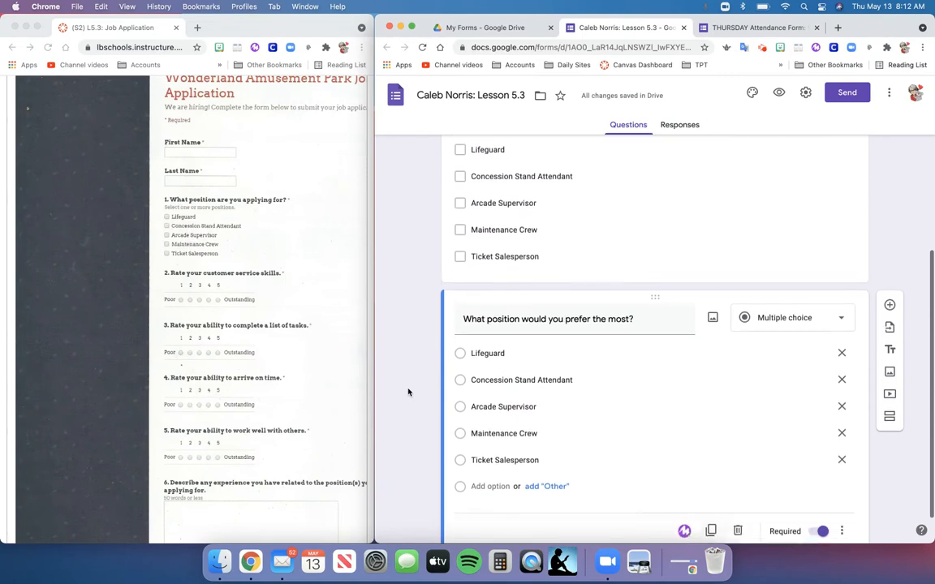
scroll(408, 392, "down", 1)
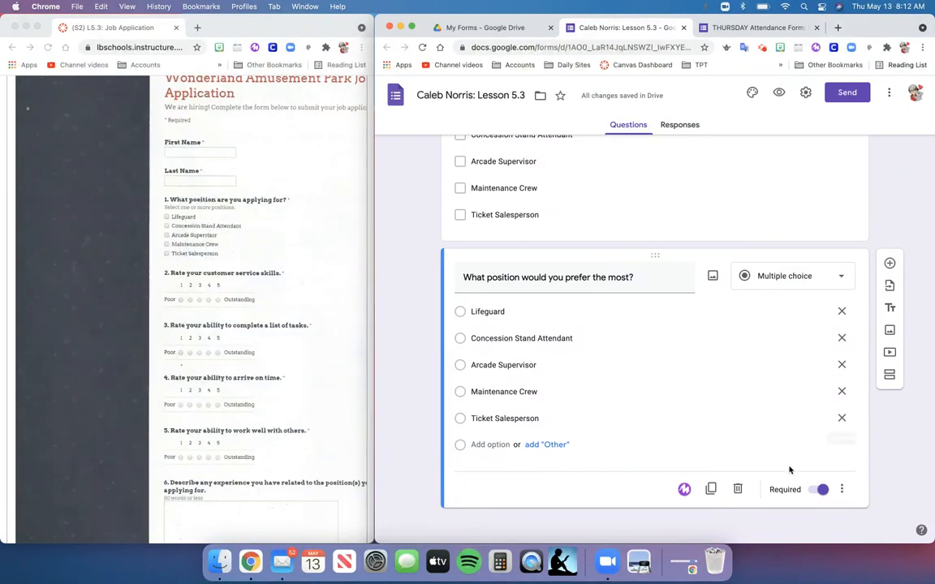
left_click(889, 263)
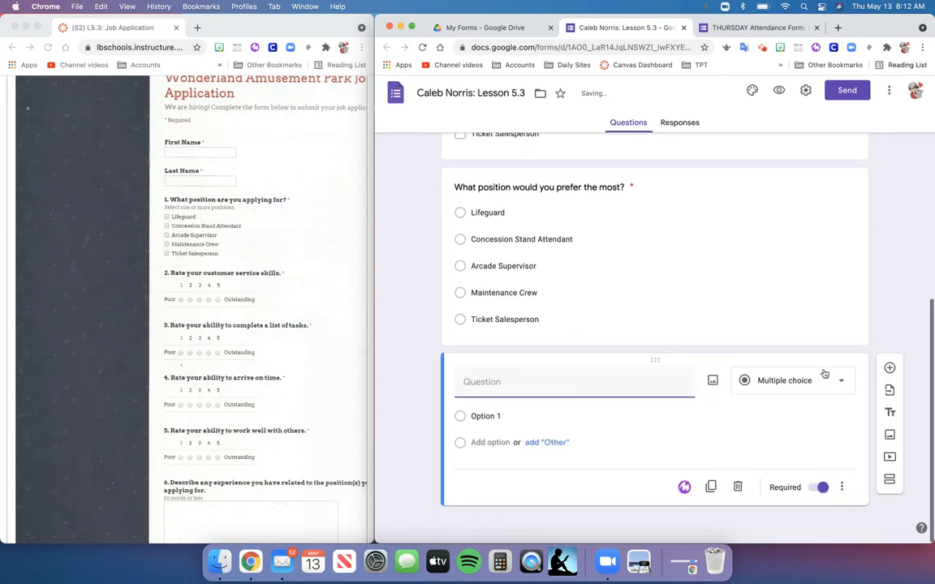
left_click(789, 386)
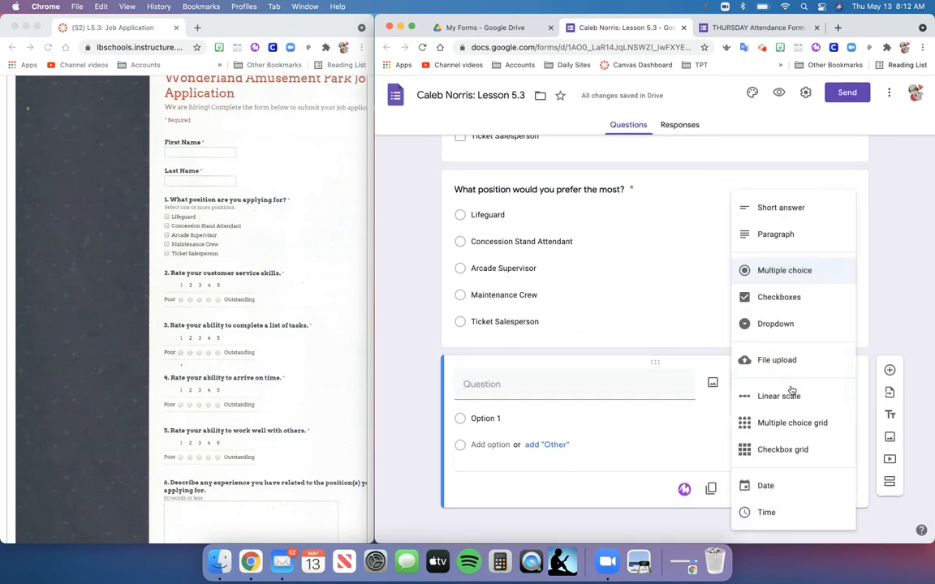
left_click(788, 398)
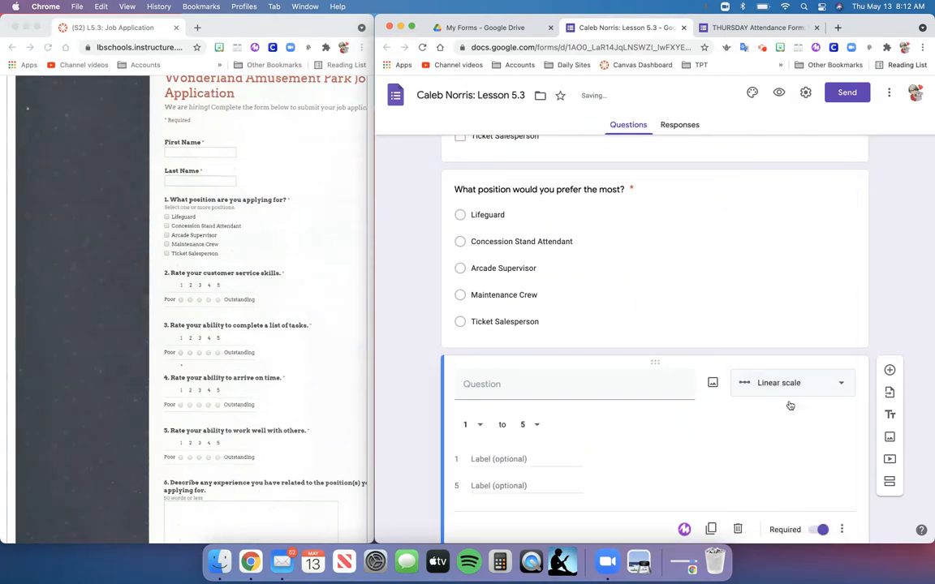
left_click(591, 392)
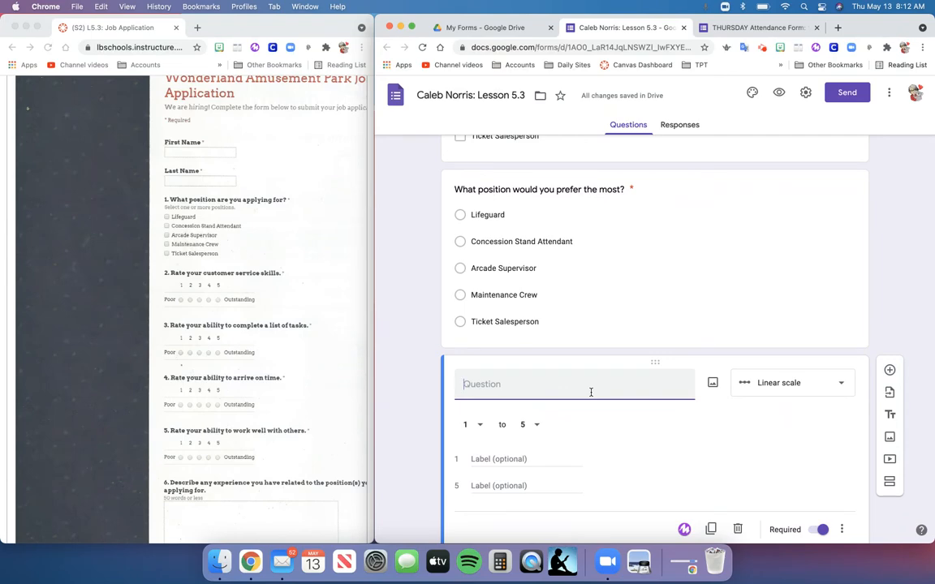
type("Rate your customer service ")
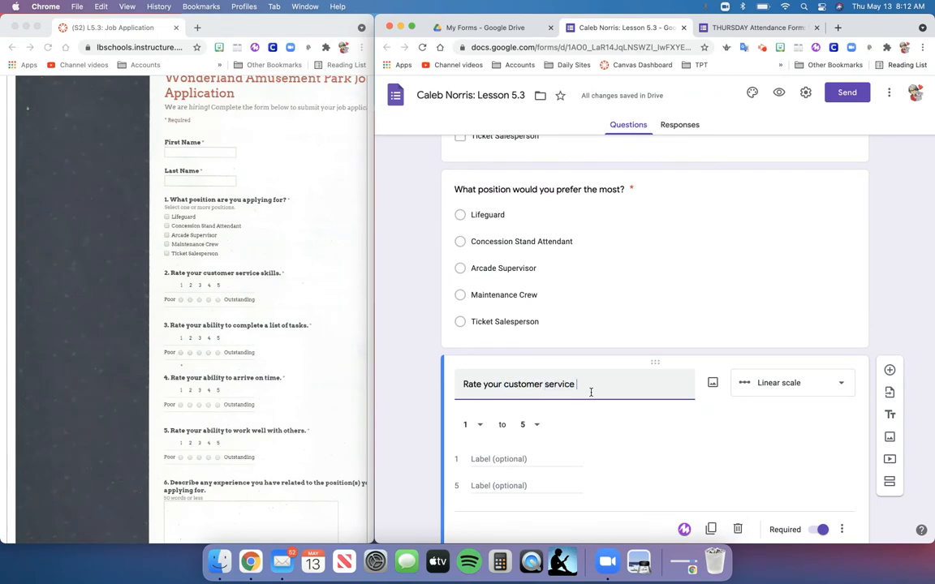
type("skills.")
left_click(485, 460)
type("0")
type("utsta")
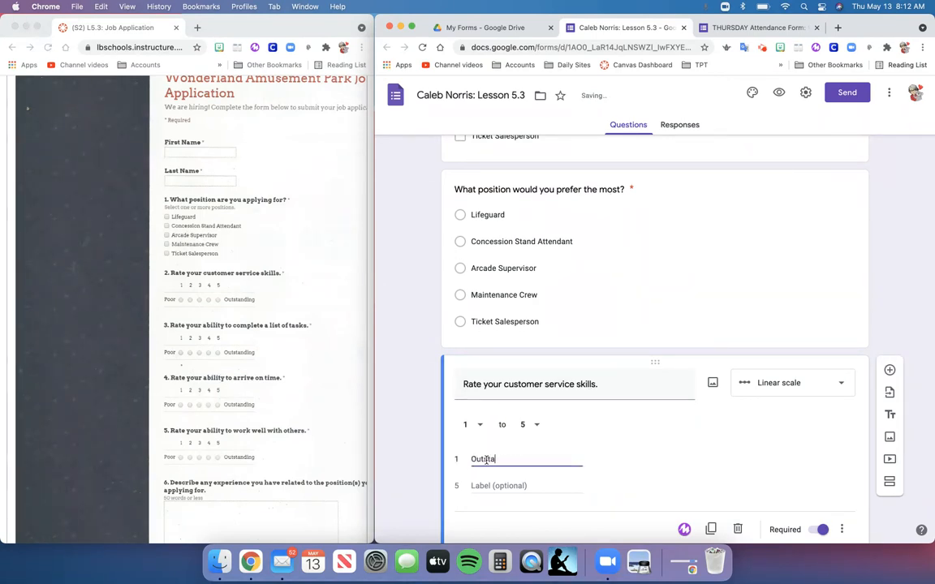
left_click(476, 493)
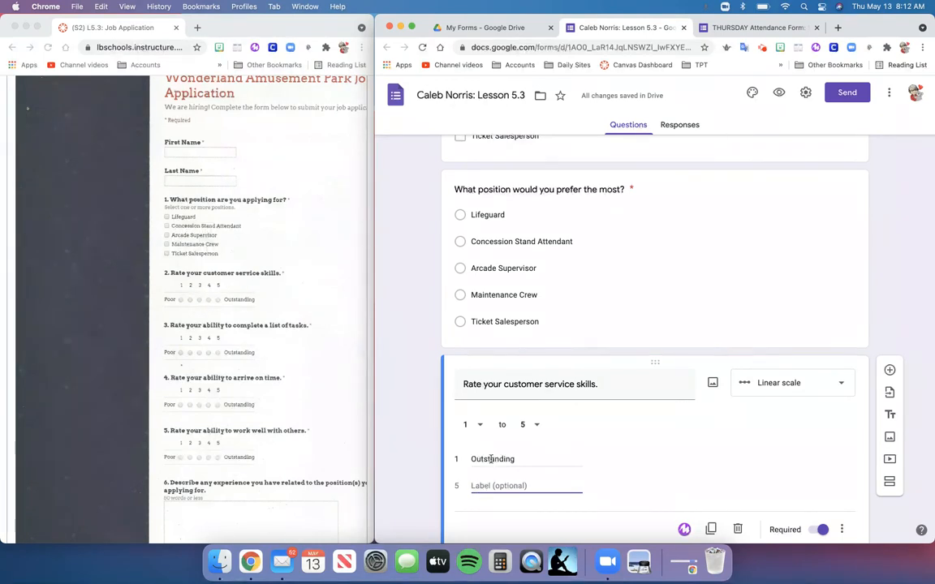
Label value 1 of the customer service scale "Poor" and value 5 "Outstanding".
double_click(483, 458)
type("P")
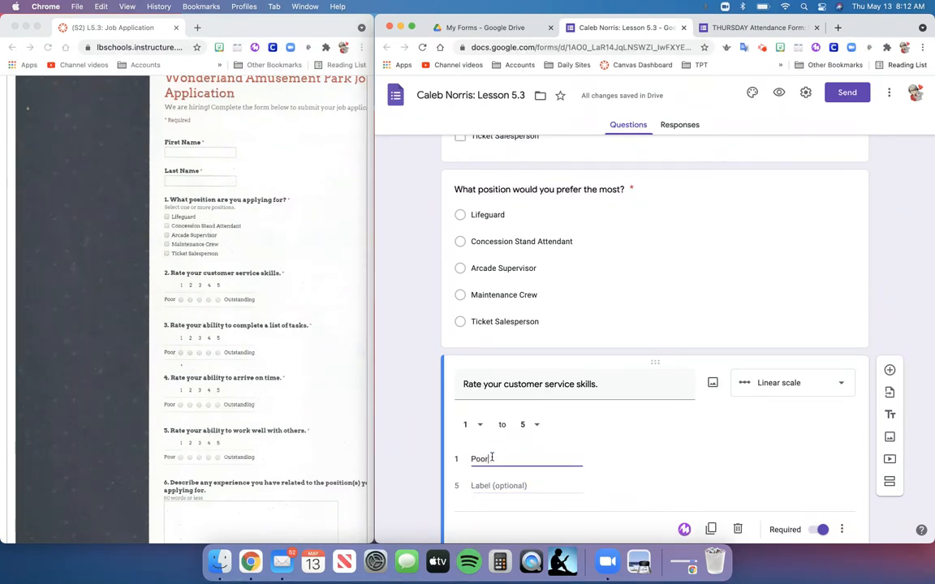
type("oor")
key("Tab")
type("Outstanding\\")
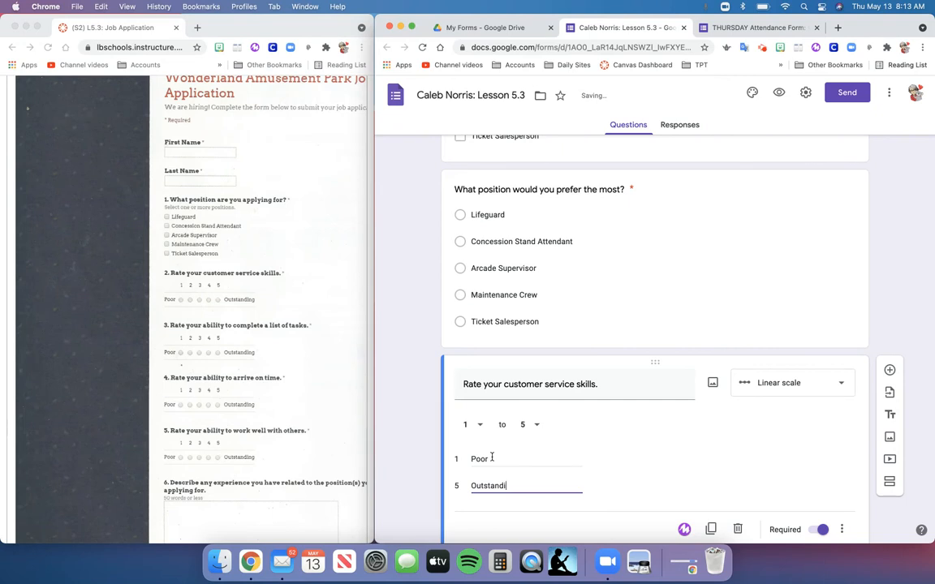
key("BackSpace")
type("nding")
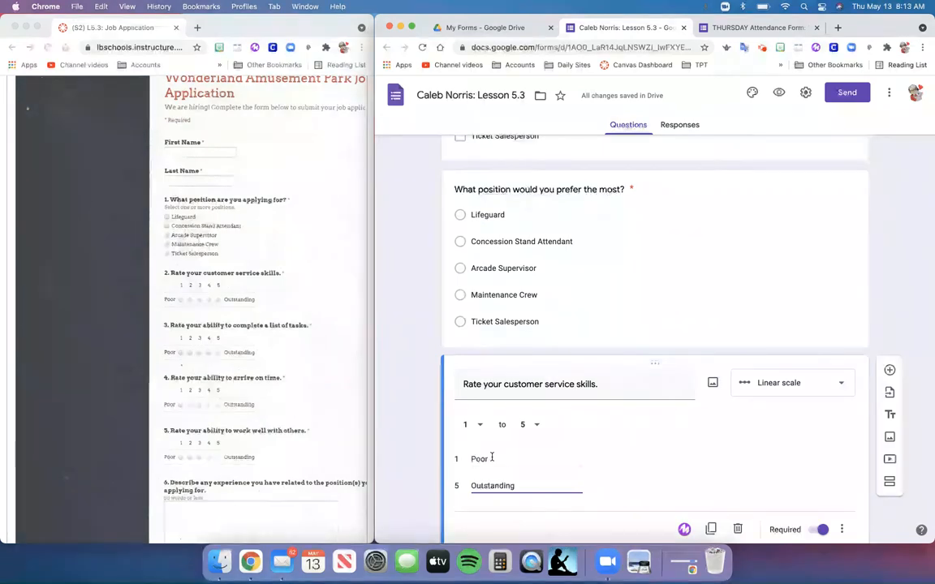
scroll(737, 443, "down", 2)
scroll(739, 445, "down", 1)
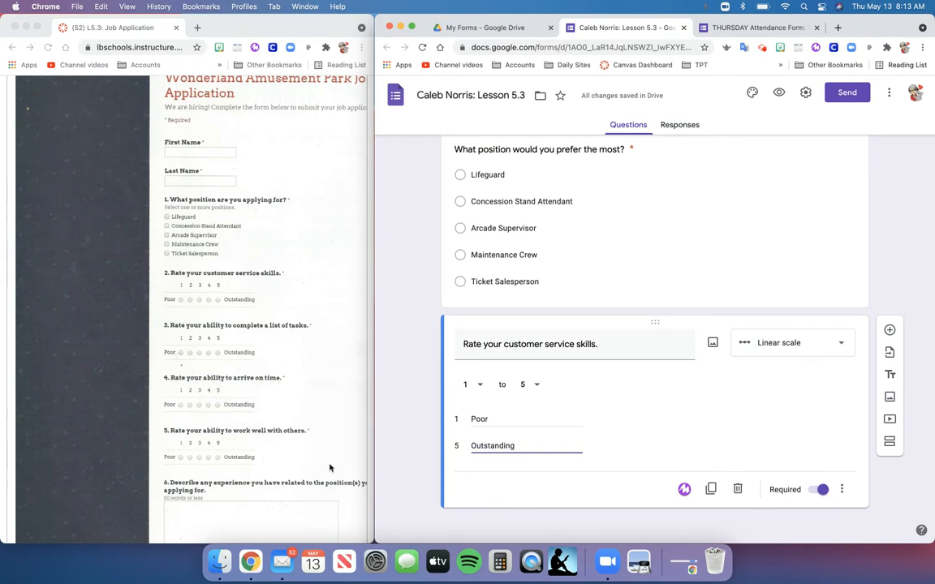
left_click(763, 48)
left_click(698, 165)
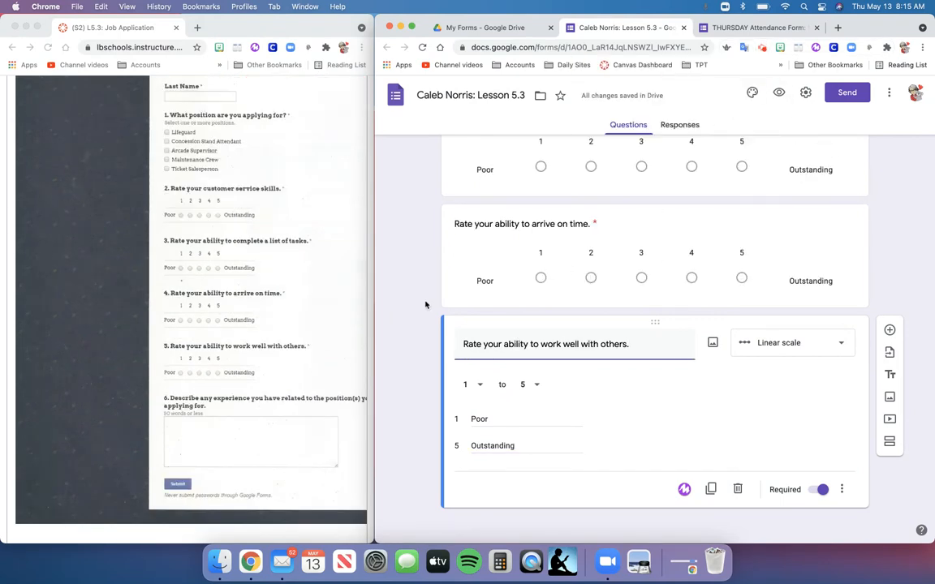
Review the form's position questions and the linear scale rating questions down to "Rate your ability to work well with others.".
scroll(425, 305, "up", 10)
scroll(426, 305, "up", 5)
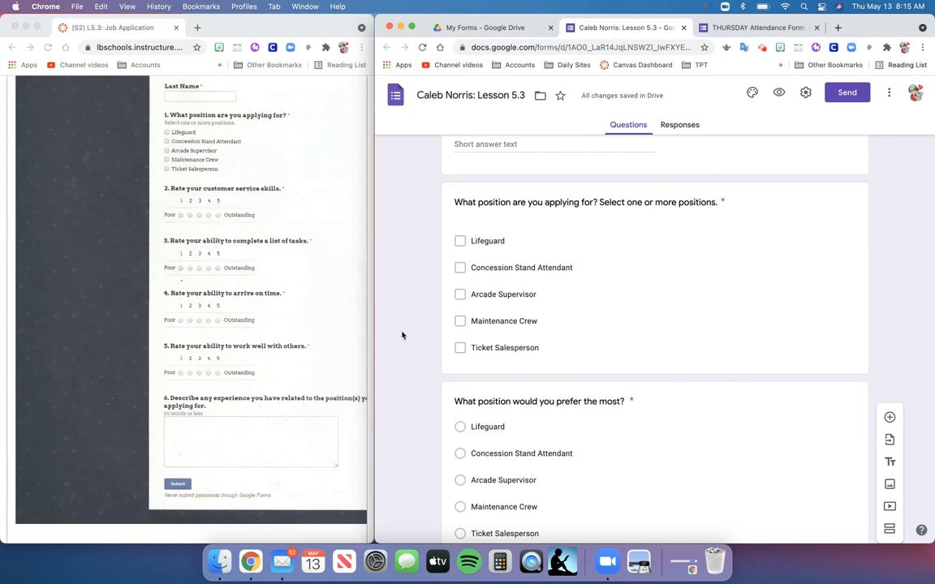
scroll(401, 336, "down", 8)
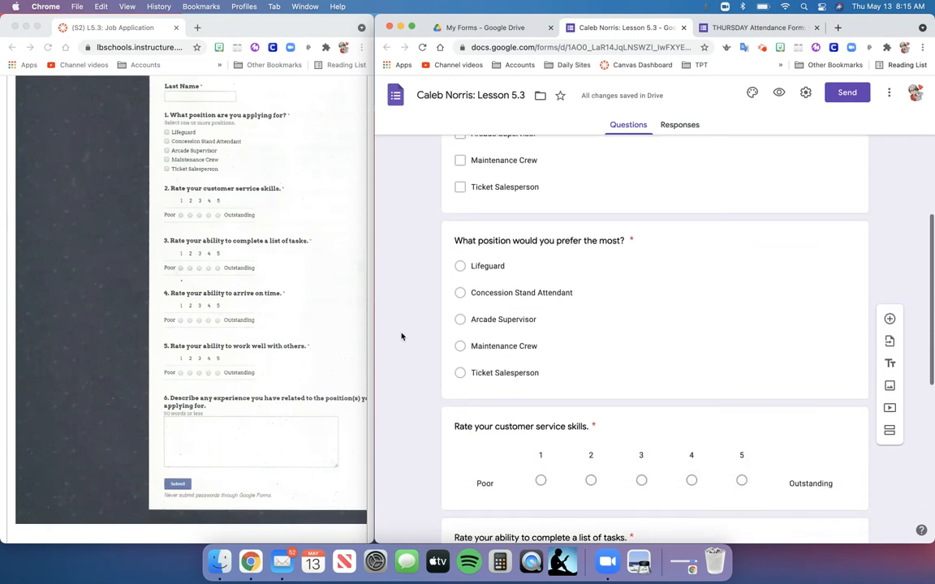
scroll(401, 336, "down", 2)
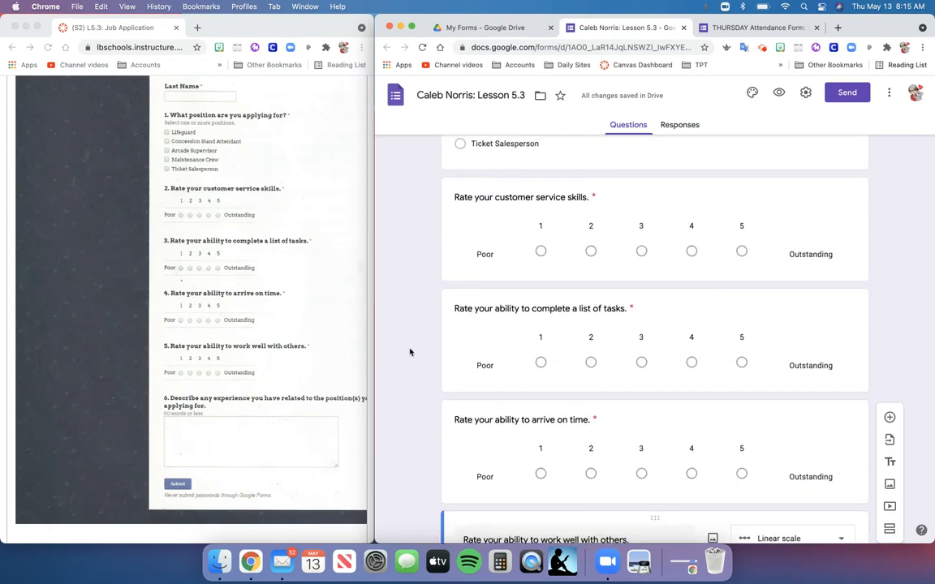
scroll(409, 351, "down", 3)
scroll(410, 351, "down", 2)
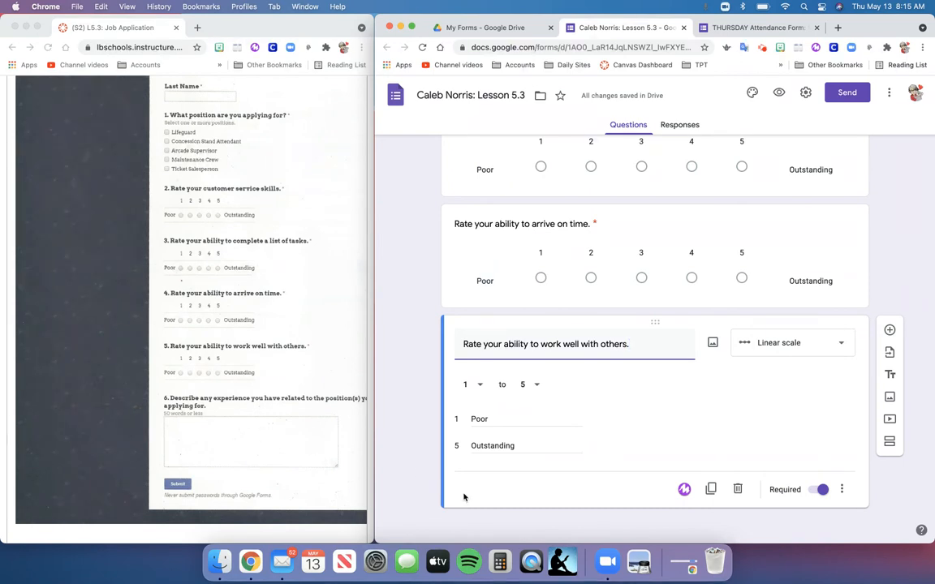
Add a Paragraph question titled "Describe any experience you have related to the position(s) you are applying for. 50 words or less.".
left_click(889, 333)
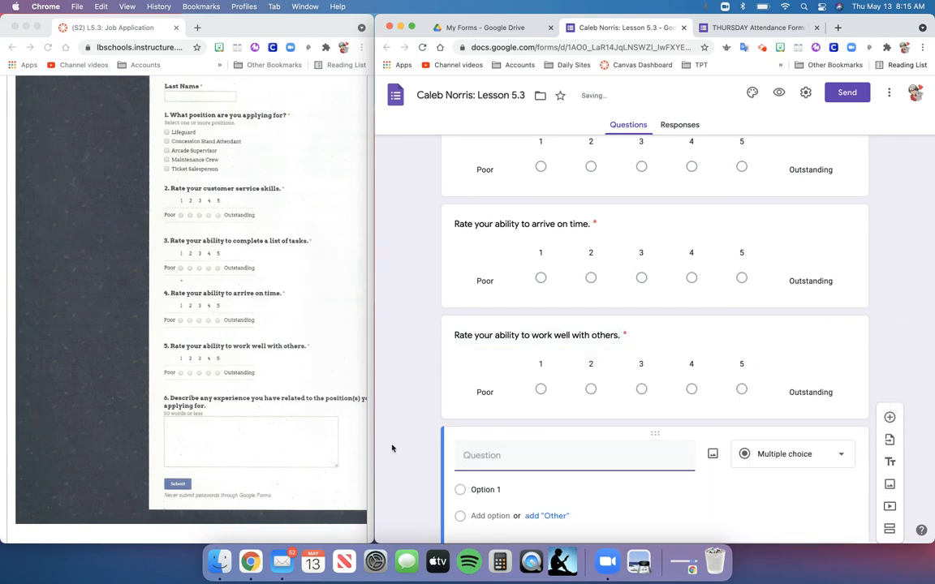
type("Describ")
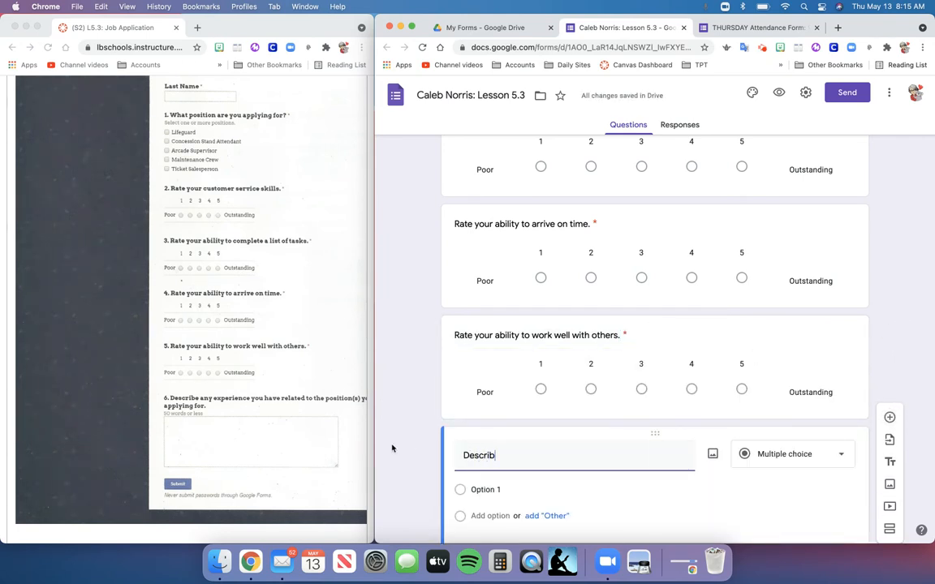
type("e any experienc")
type("e you have")
type(" r")
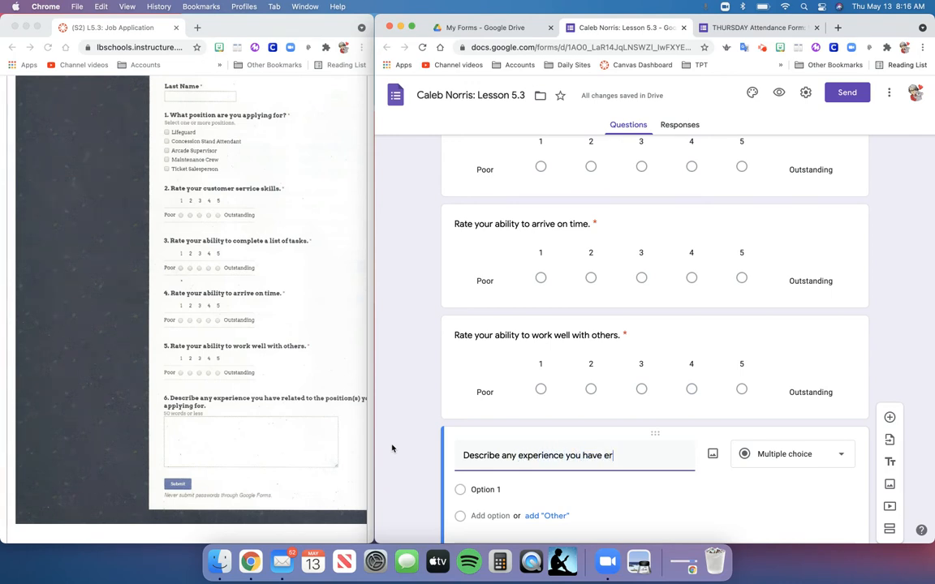
type("elated to the position(")
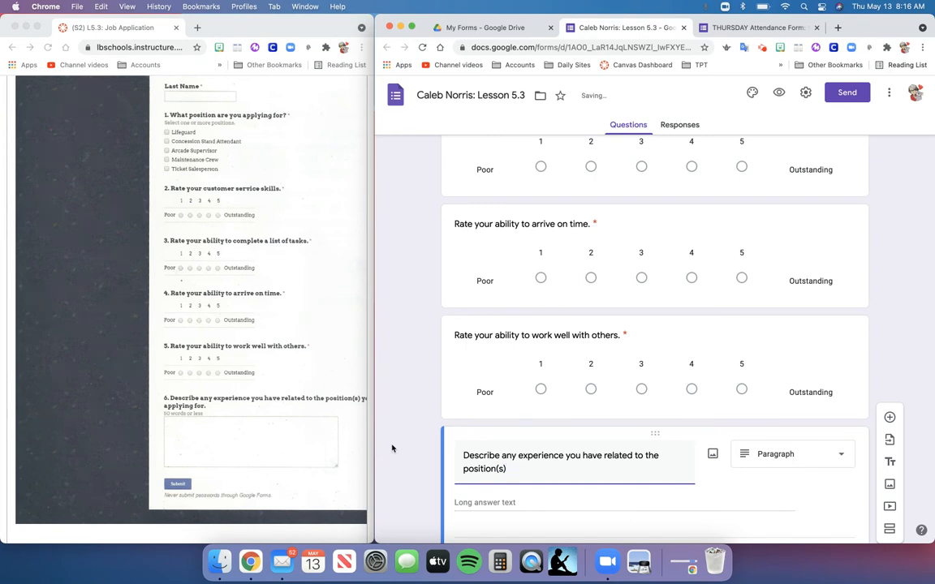
type("s) you are applying for")
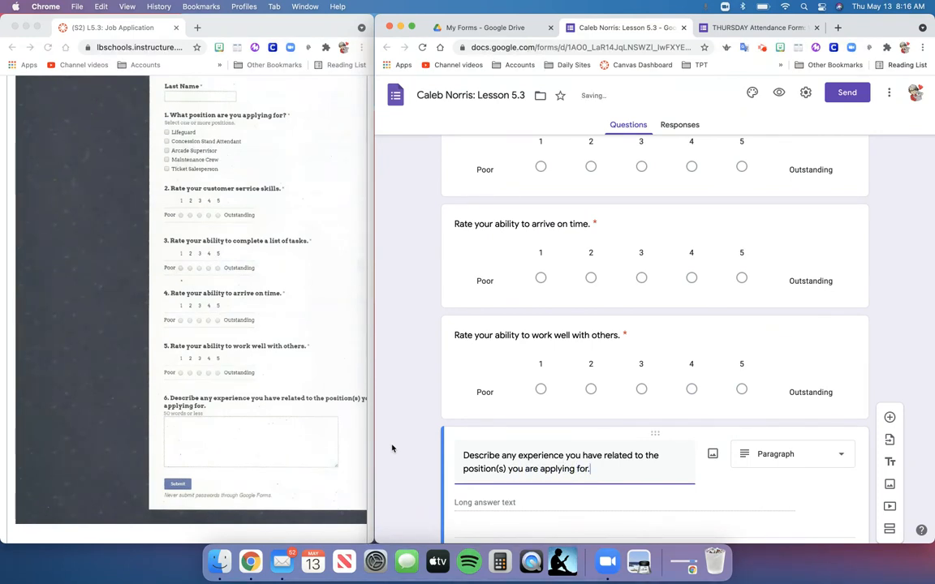
type(". 50 words")
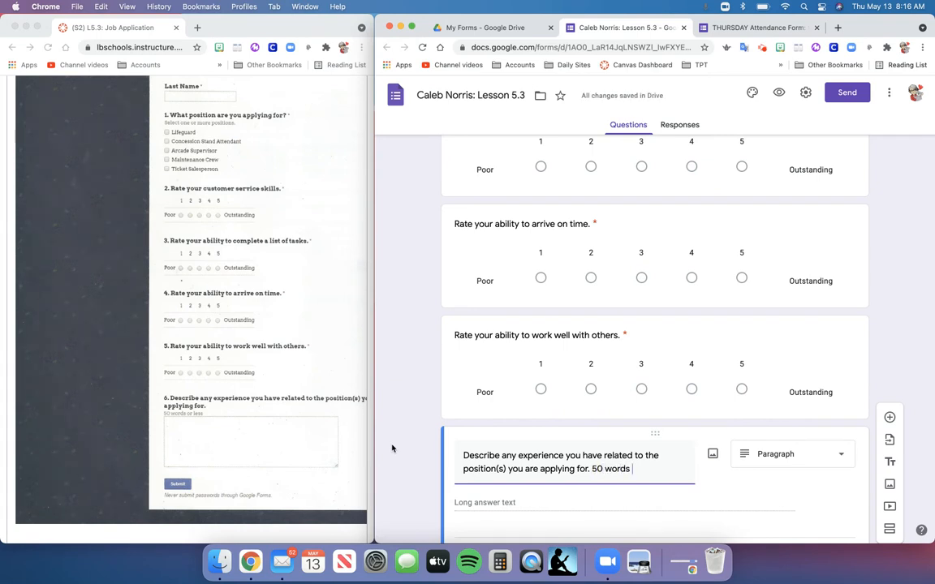
type(" or les")
scroll(601, 513, "down", 2)
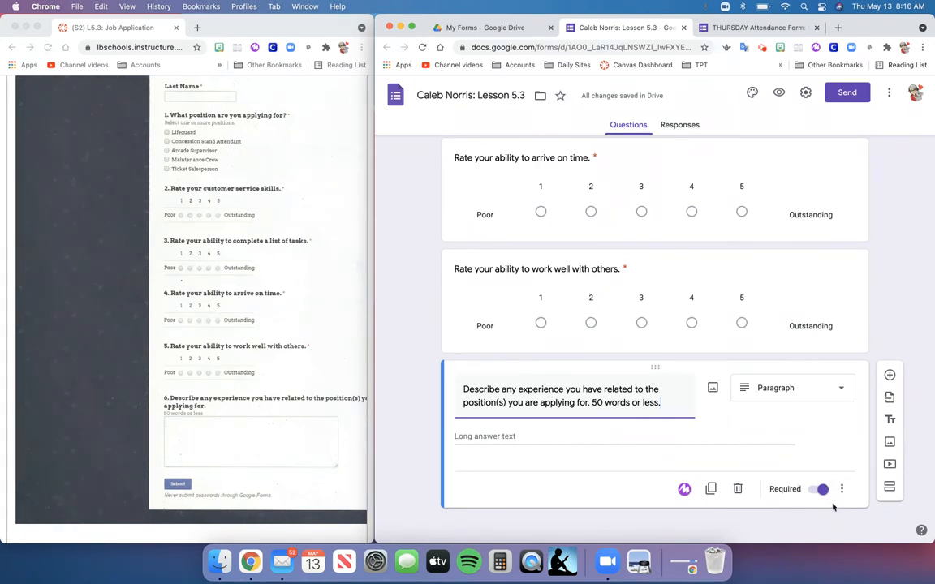
Start the Mote add-on on the experience question, allow its microphone access and dismiss its welcome tips.
left_click(684, 488)
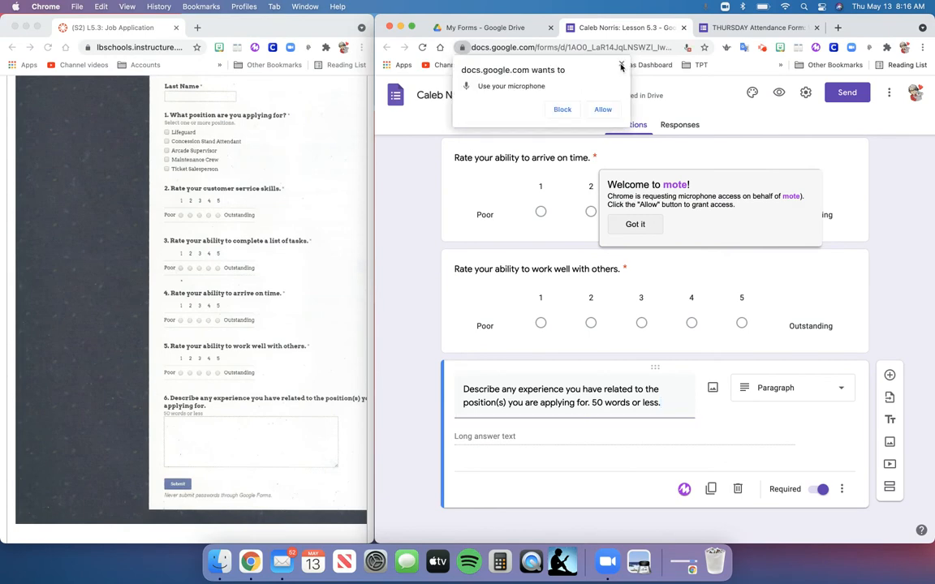
left_click(603, 111)
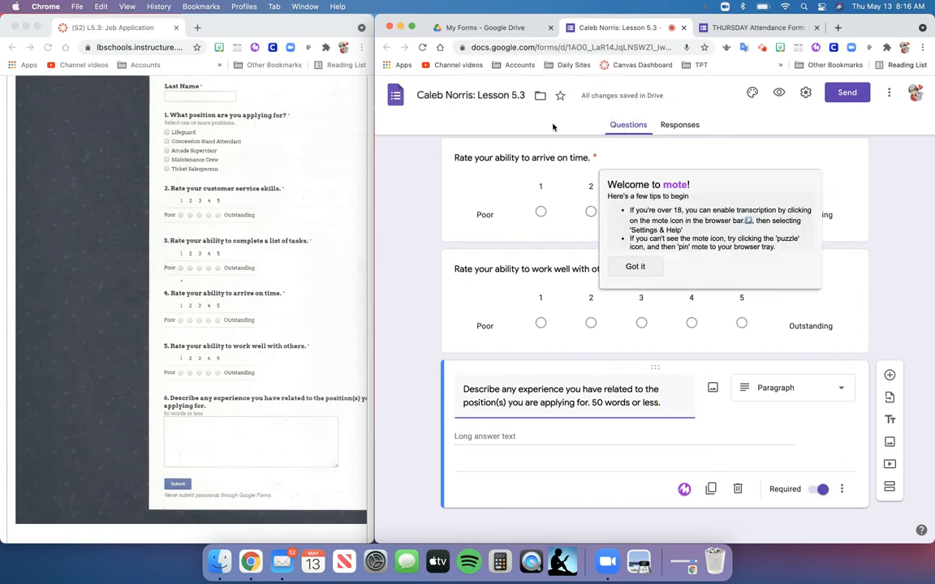
left_click(633, 275)
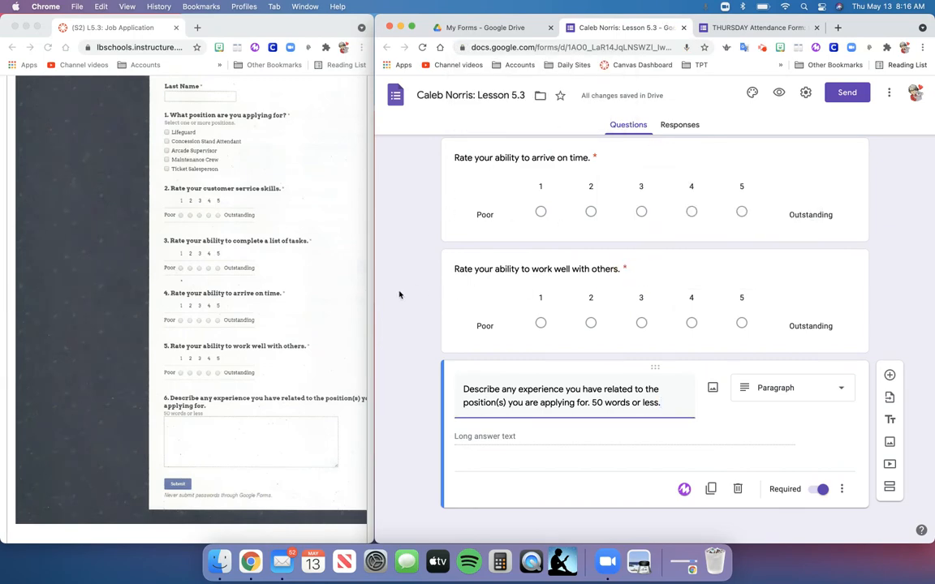
Check the lesson's list of new skills and delete the "What position would you prefer the most?" question from the form.
scroll(399, 294, "up", 10)
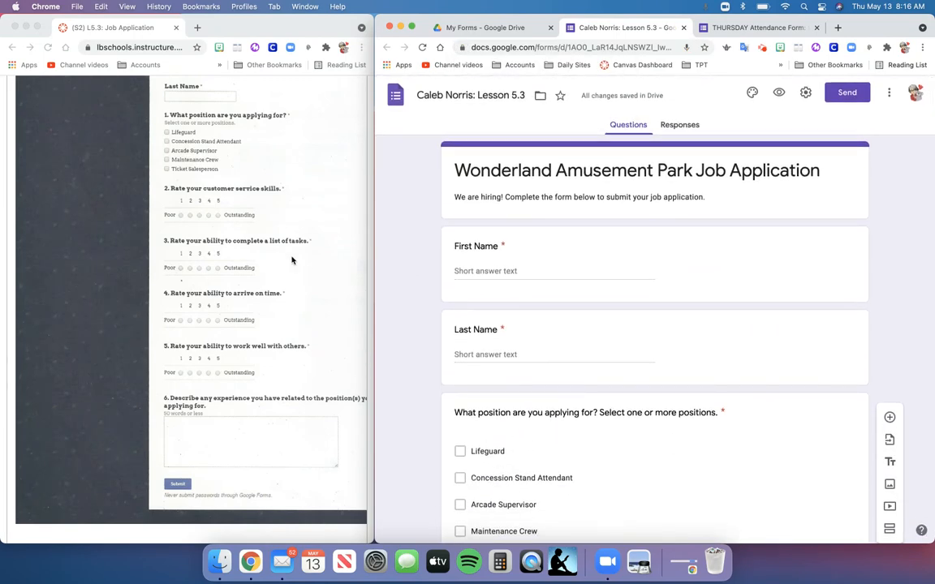
scroll(293, 260, "up", 5)
scroll(292, 260, "up", 10)
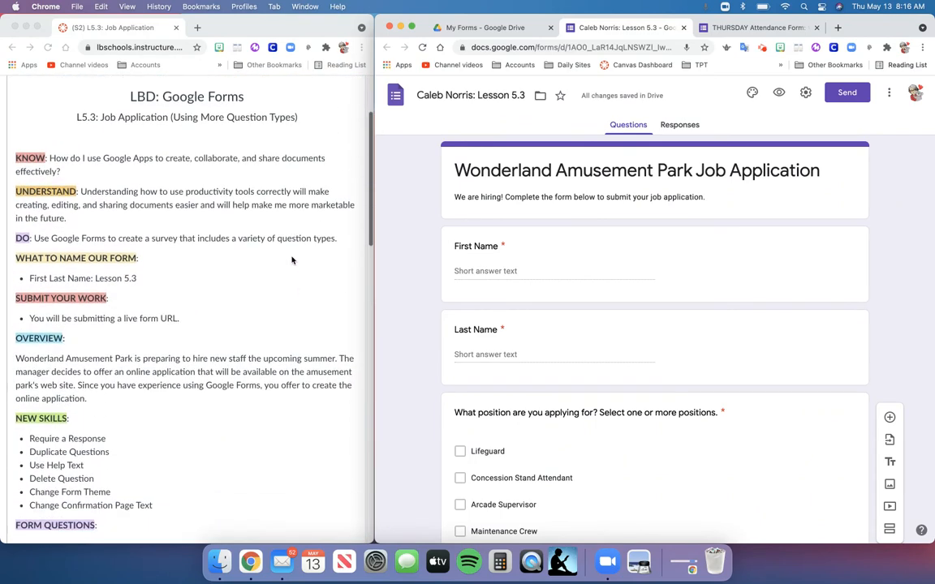
scroll(69, 372, "down", 3)
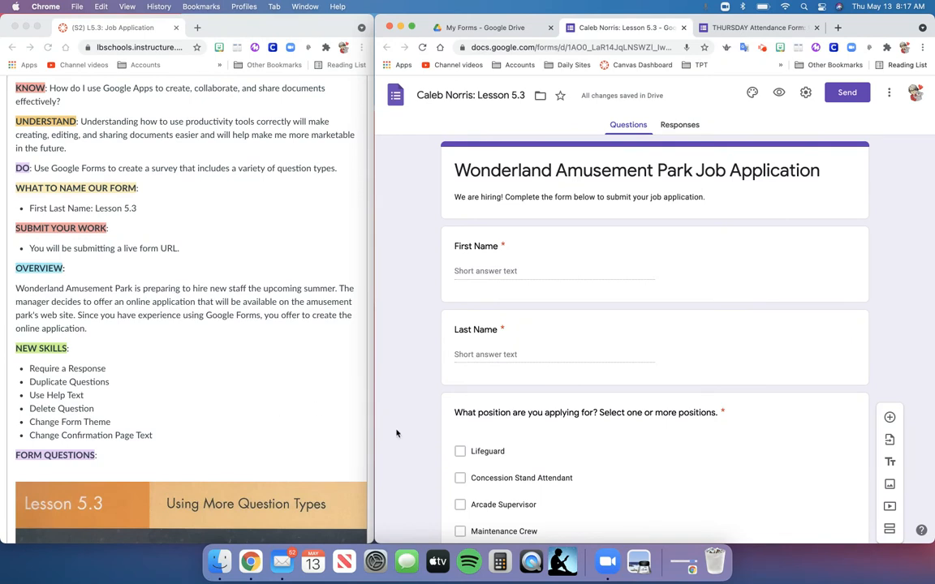
scroll(396, 433, "down", 3)
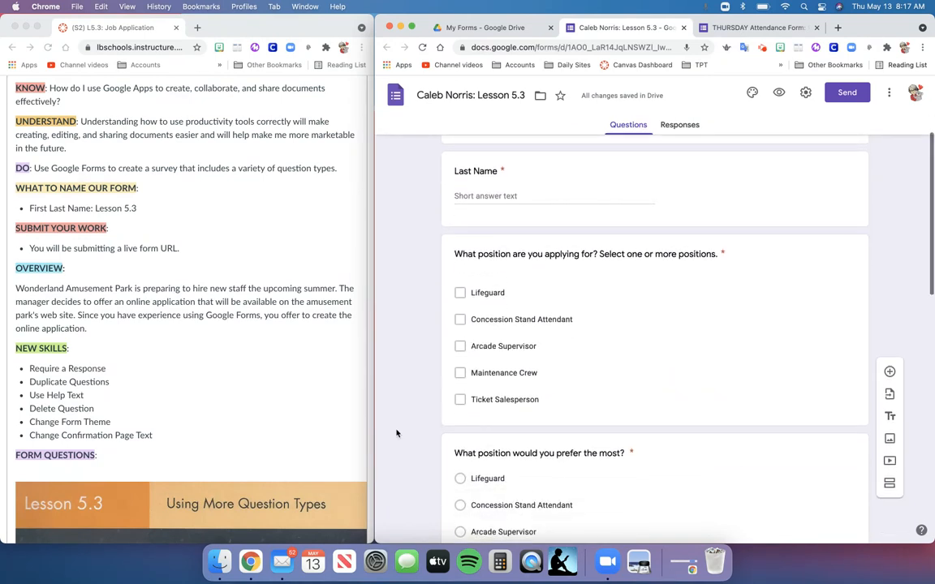
scroll(396, 433, "down", 1)
scroll(397, 433, "down", 5)
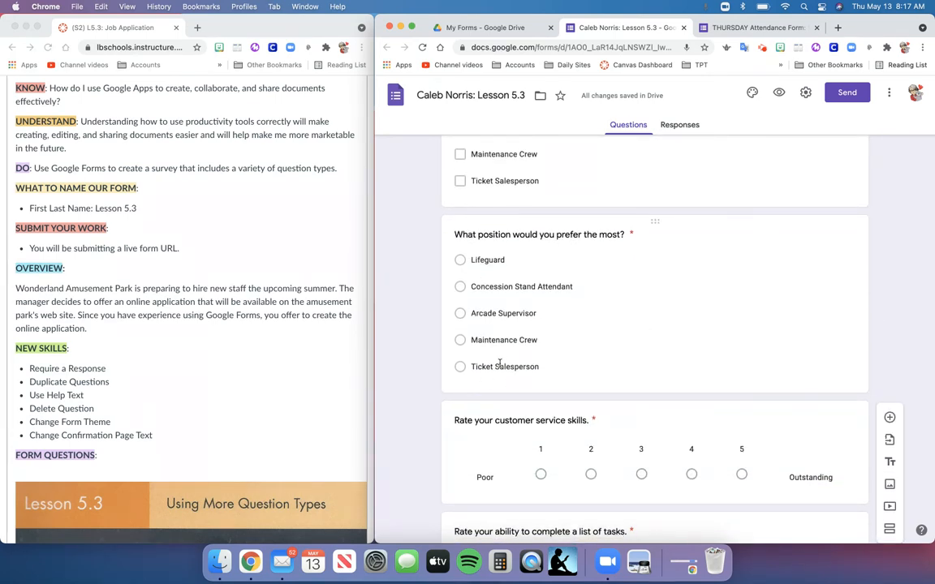
left_click(454, 316)
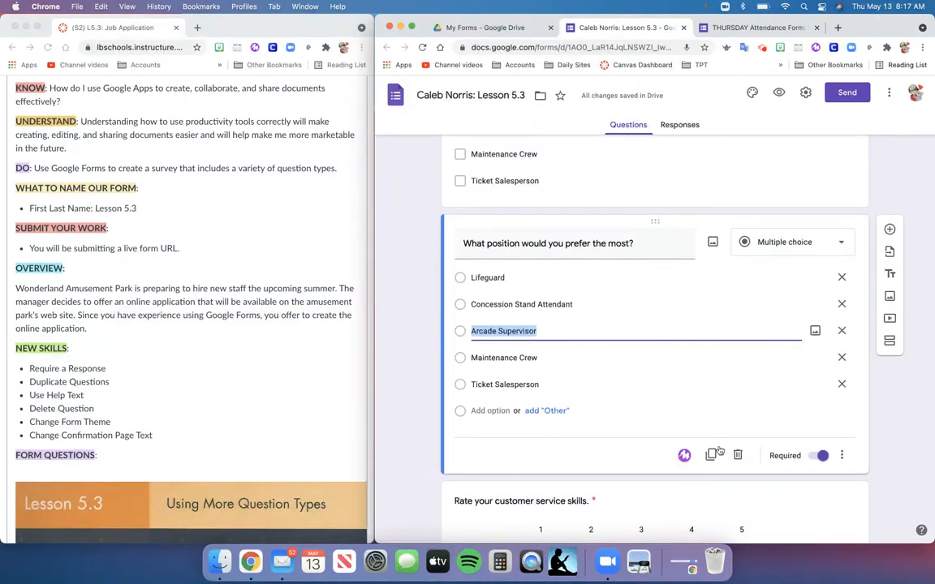
left_click(740, 456)
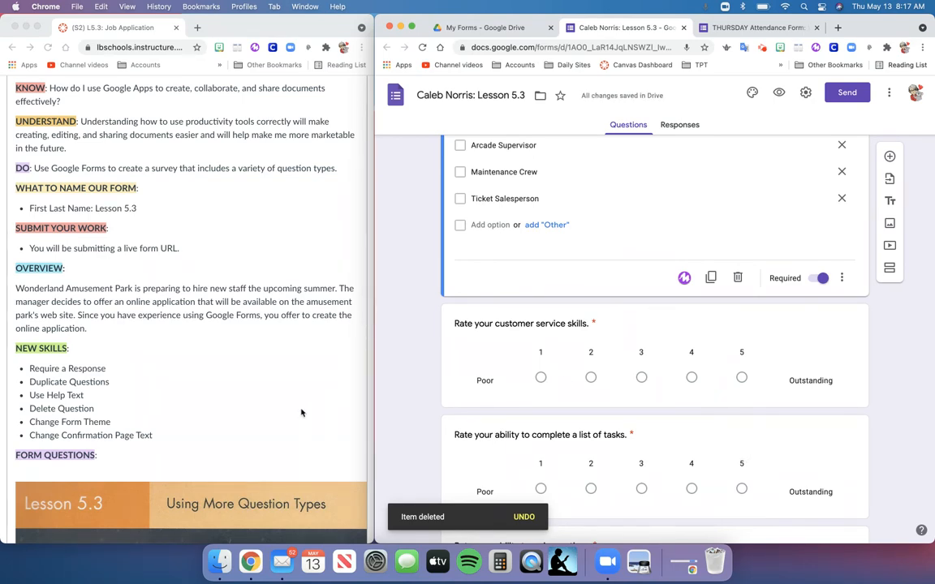
Compare the form's title, name fields and remaining questions with the lesson's sample job application.
scroll(302, 413, "down", 5)
scroll(302, 413, "down", 3)
scroll(302, 413, "up", 1)
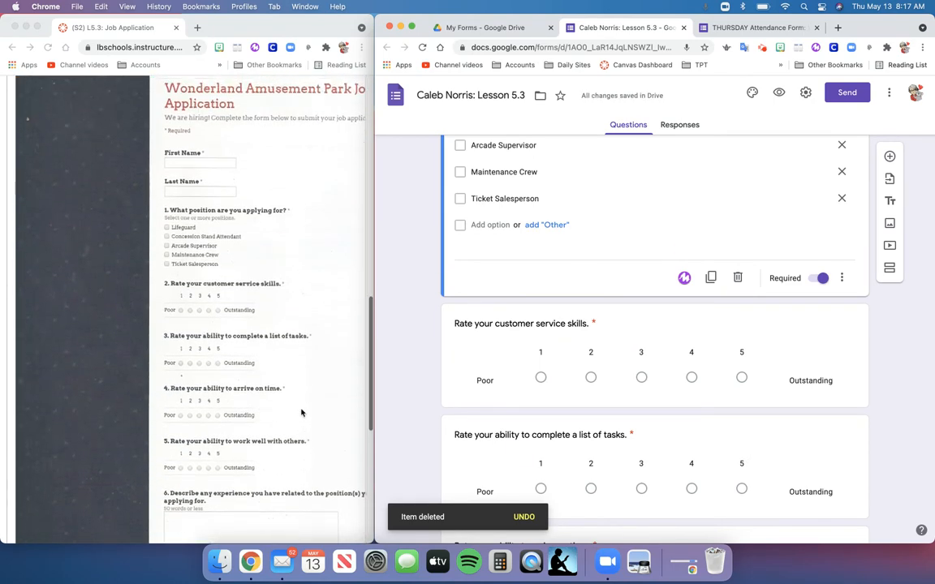
scroll(419, 322, "up", 5)
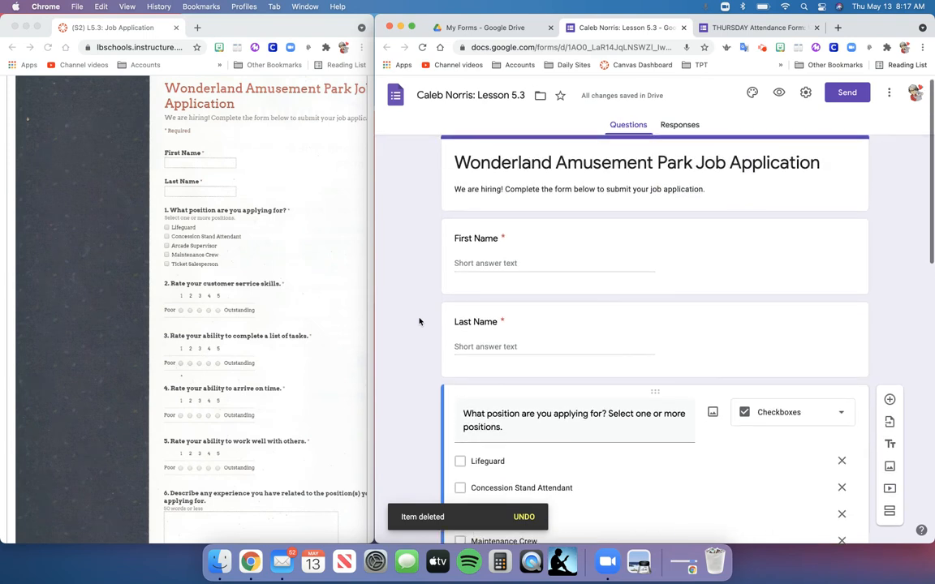
key("super+z")
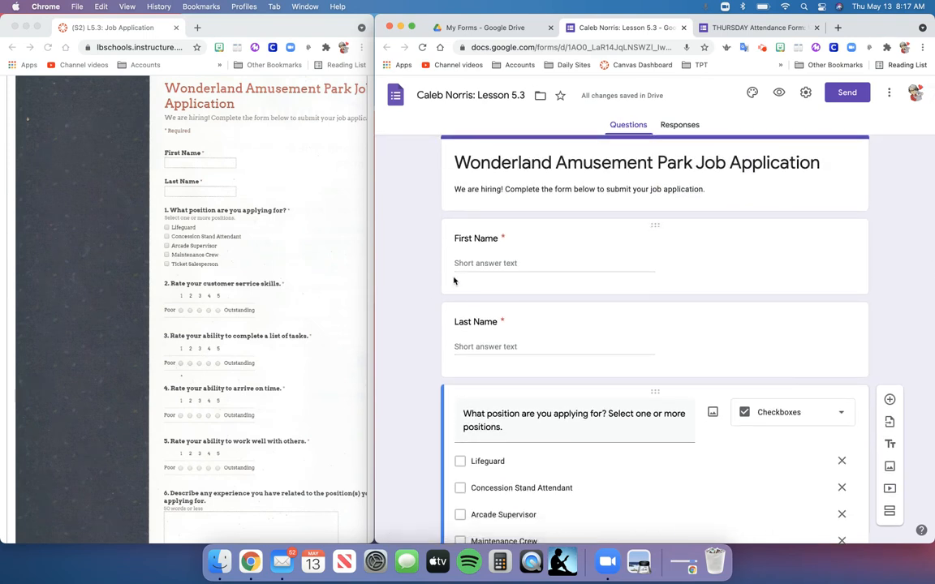
scroll(414, 327, "down", 5)
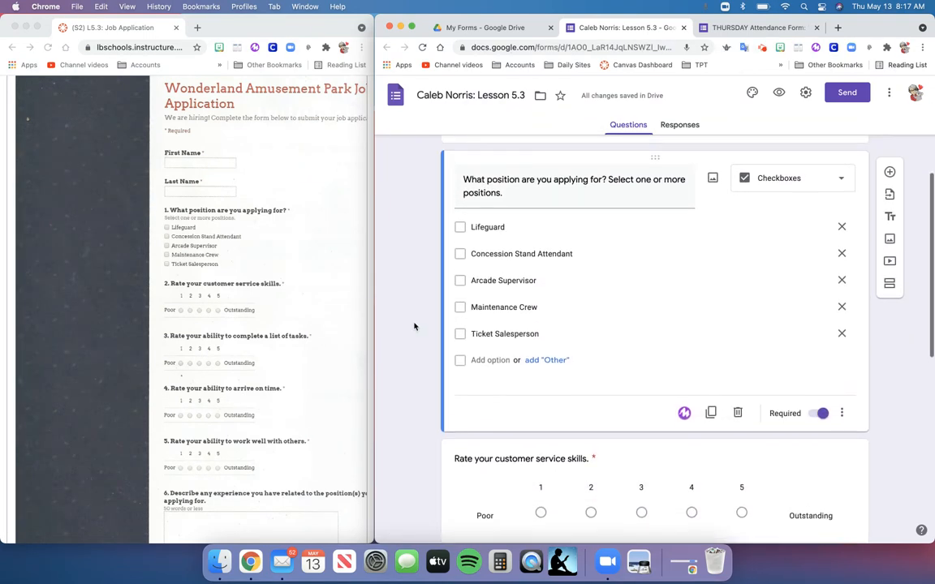
scroll(414, 327, "down", 3)
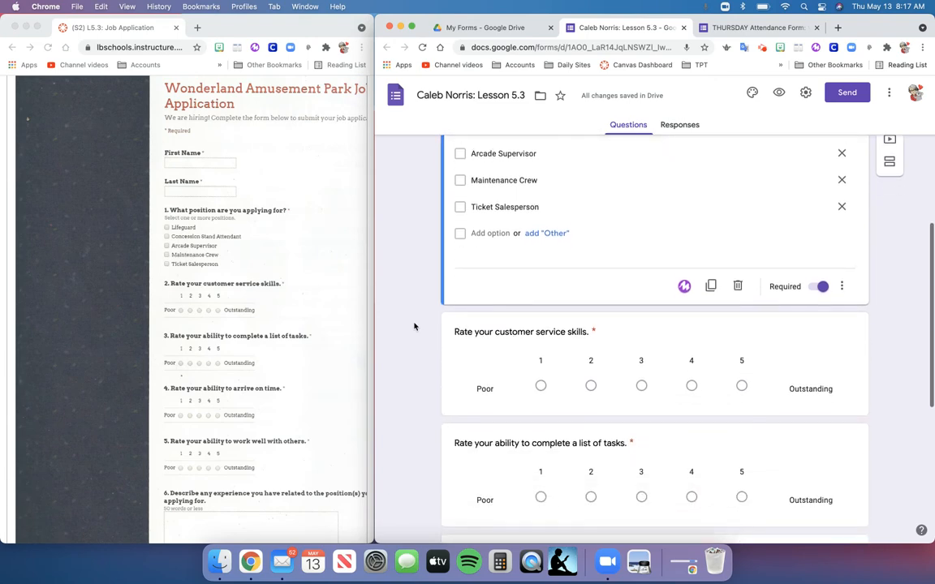
scroll(414, 326, "down", 2)
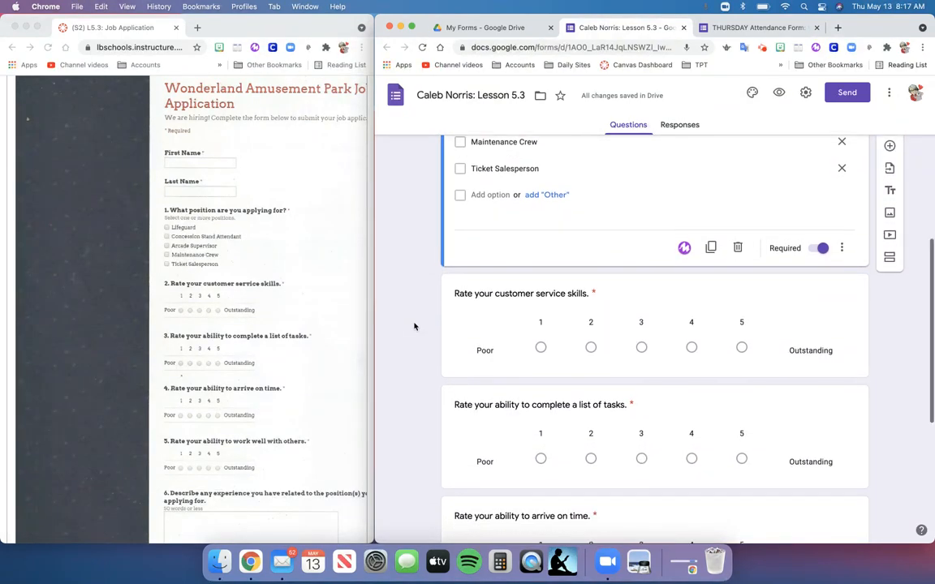
scroll(413, 327, "down", 3)
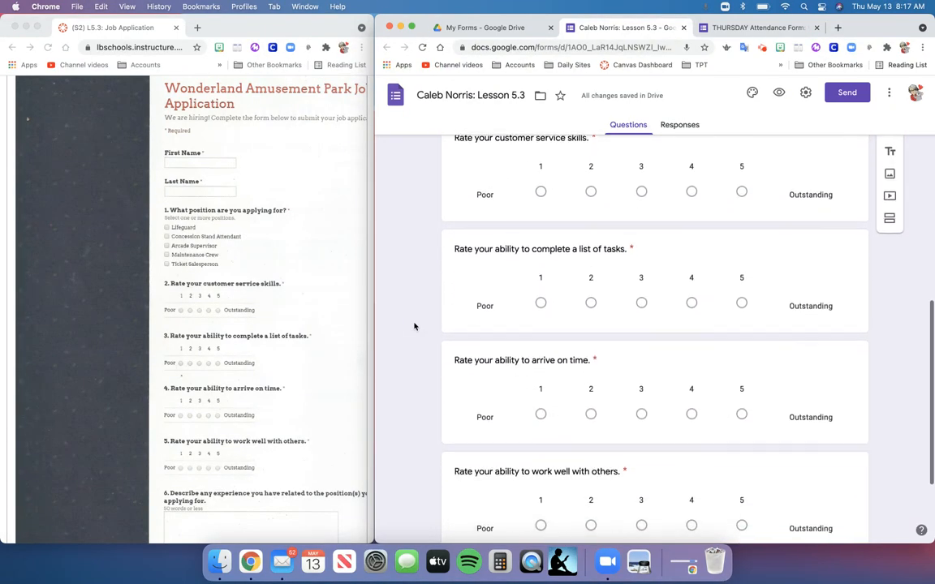
scroll(414, 327, "down", 3)
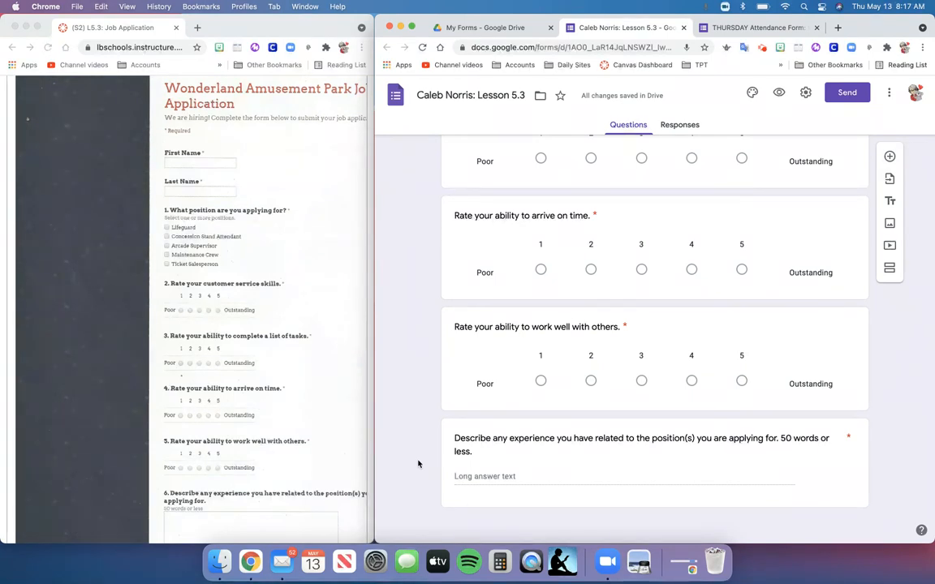
scroll(418, 464, "up", 9)
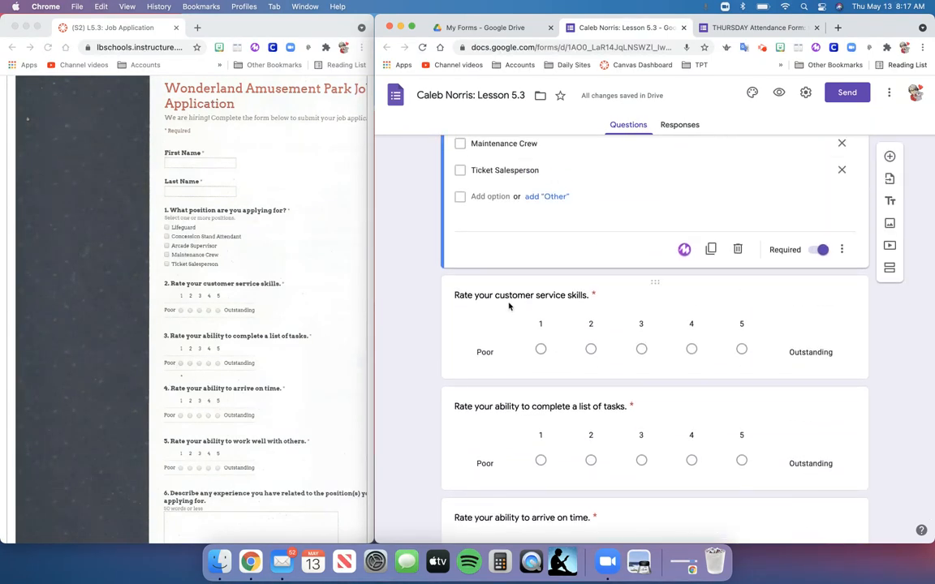
Set the form's header image to the Illustrations theme picture of a roller coaster, striped tents and Ferris wheel, matching the lesson's sample.
left_click(752, 93)
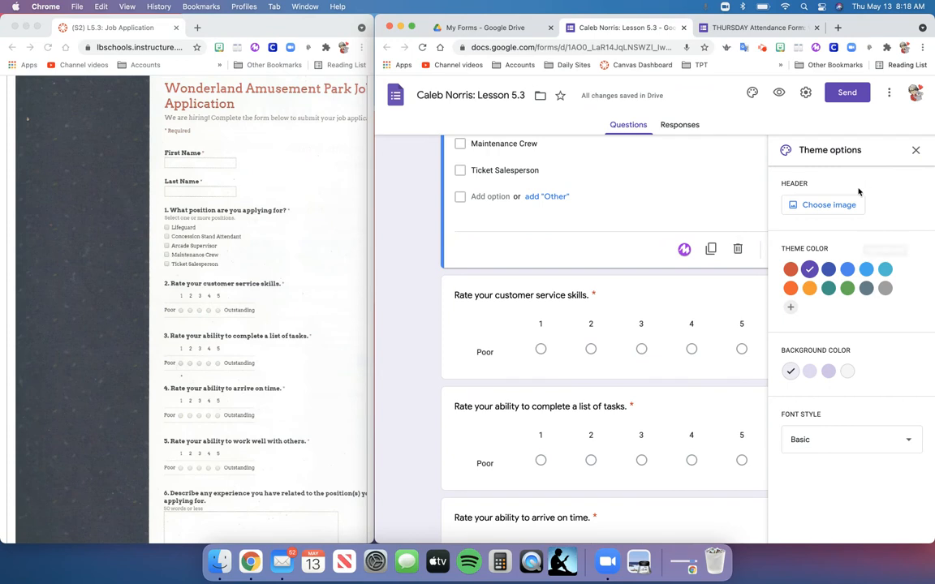
left_click(829, 205)
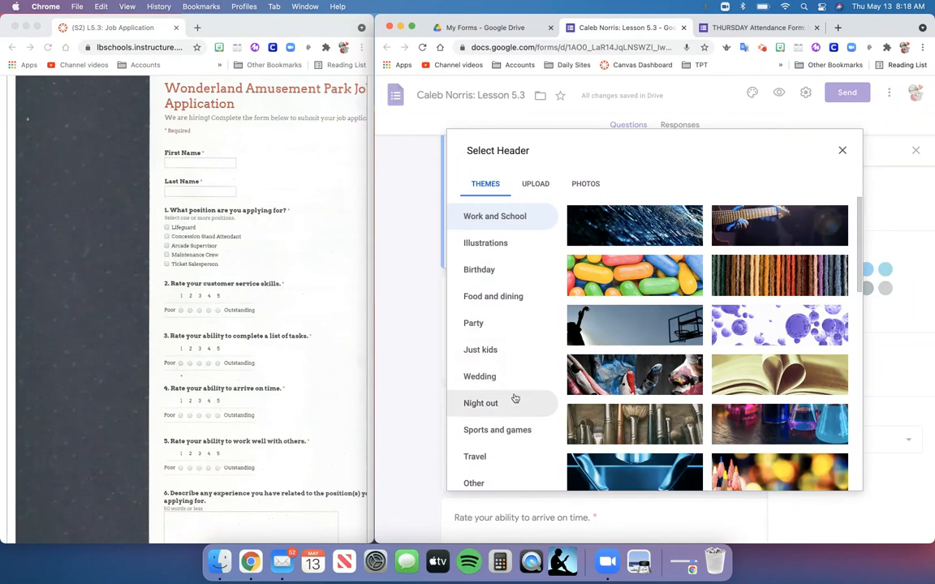
scroll(514, 398, "down", 2)
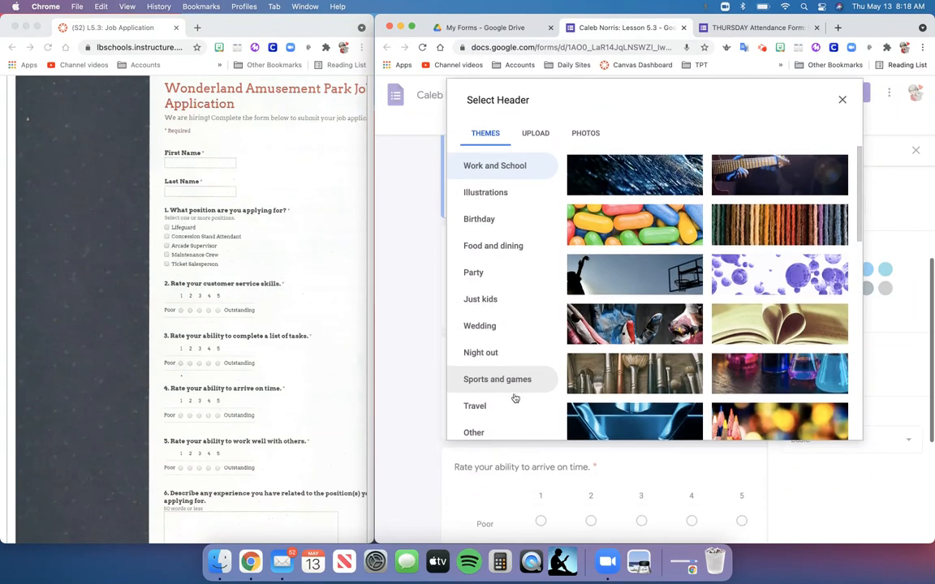
scroll(515, 397, "up", 2)
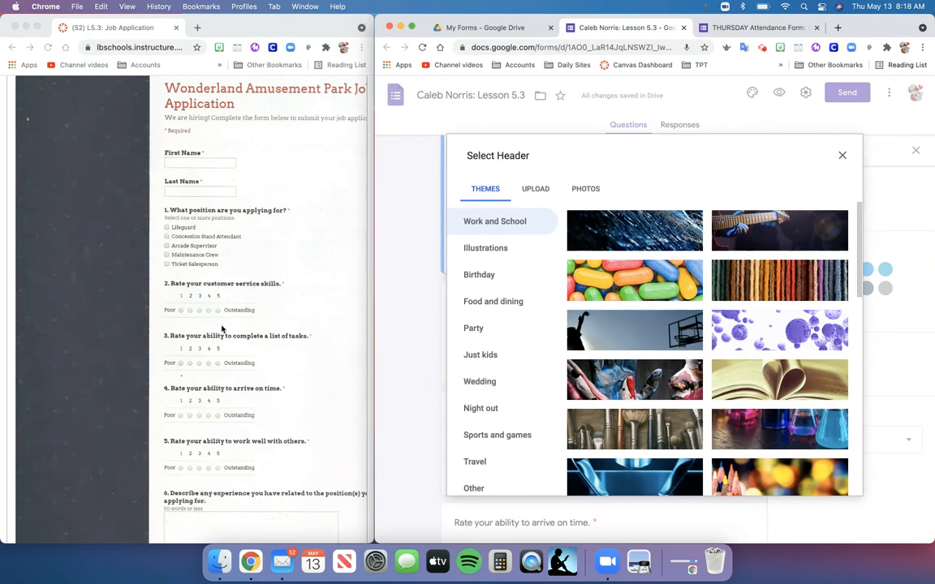
scroll(211, 324, "up", 5)
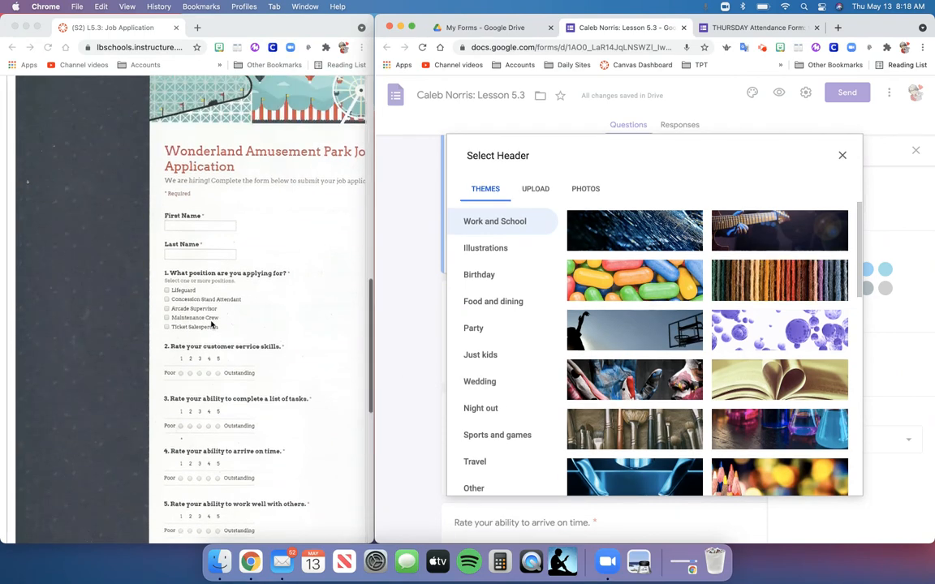
left_click(469, 254)
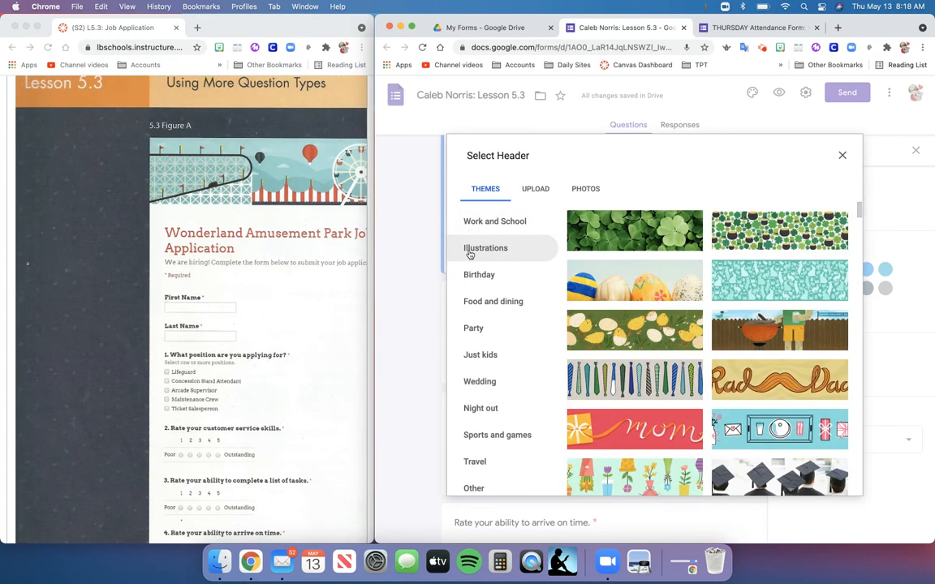
scroll(646, 355, "down", 5)
scroll(649, 352, "down", 10)
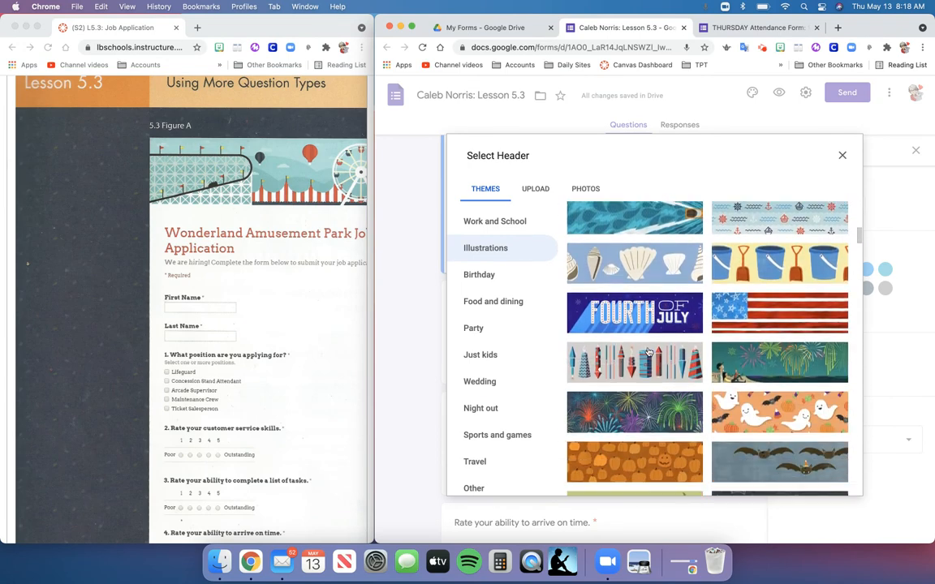
scroll(648, 351, "down", 10)
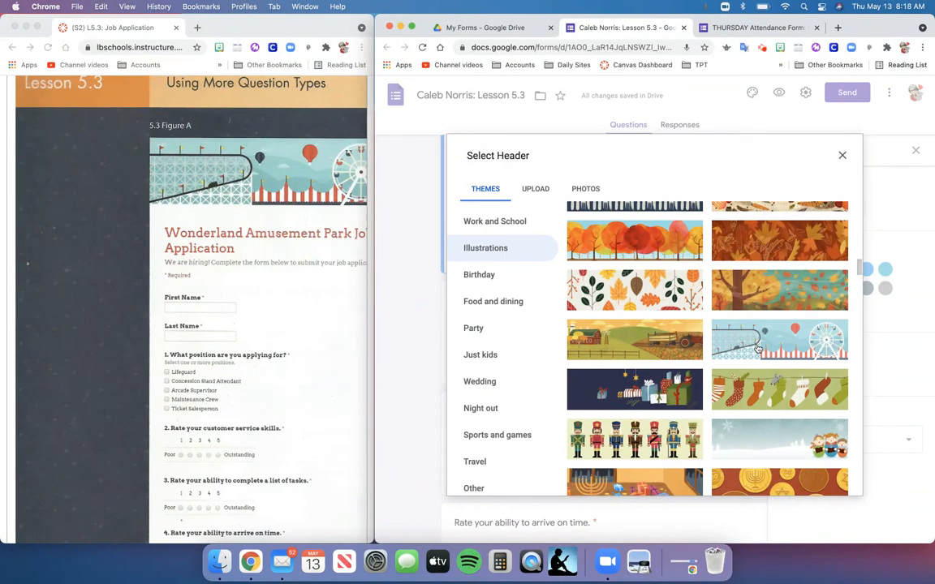
left_click(756, 349)
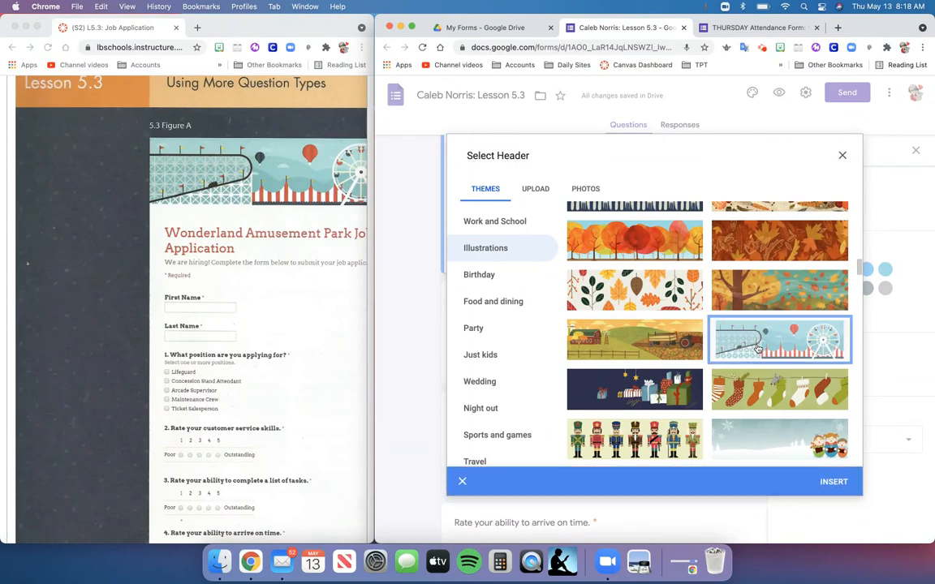
left_click(836, 482)
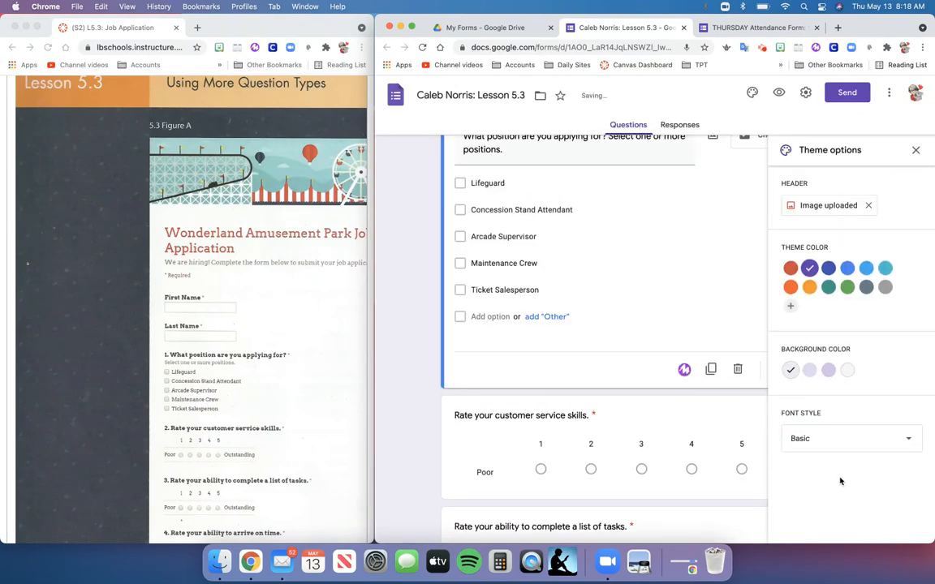
Change the form's theme color to dark blue and its background to the darkest blue-gray shade.
scroll(430, 296, "up", 4)
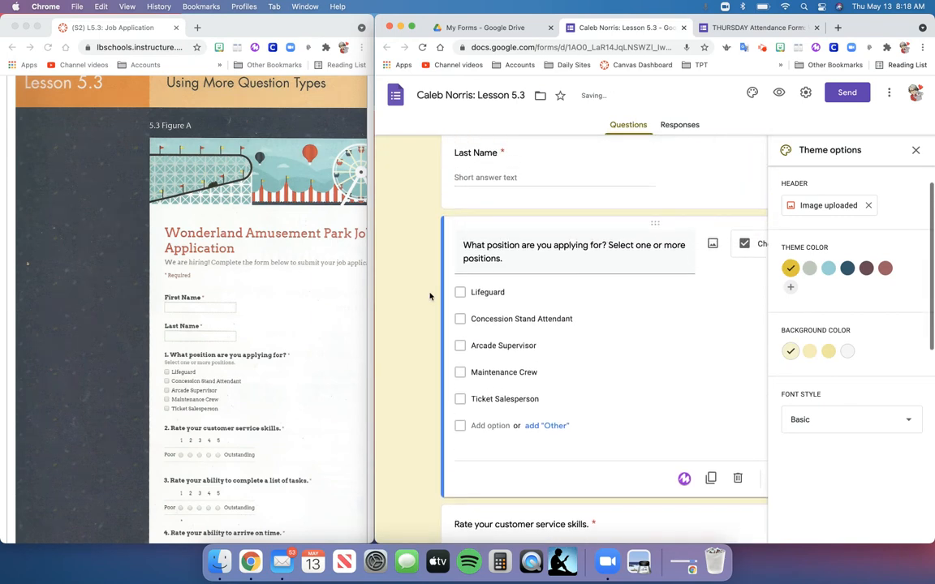
scroll(430, 297, "up", 4)
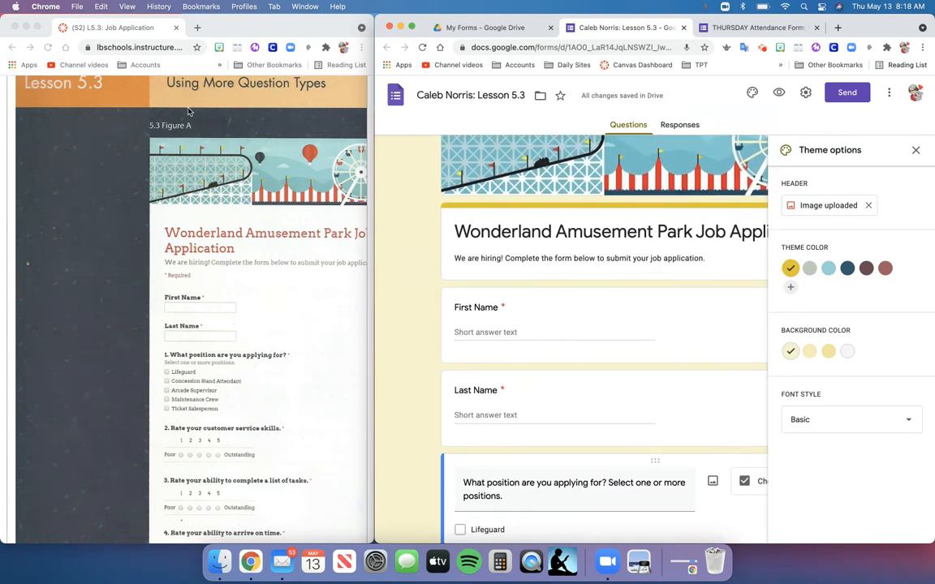
left_click(848, 270)
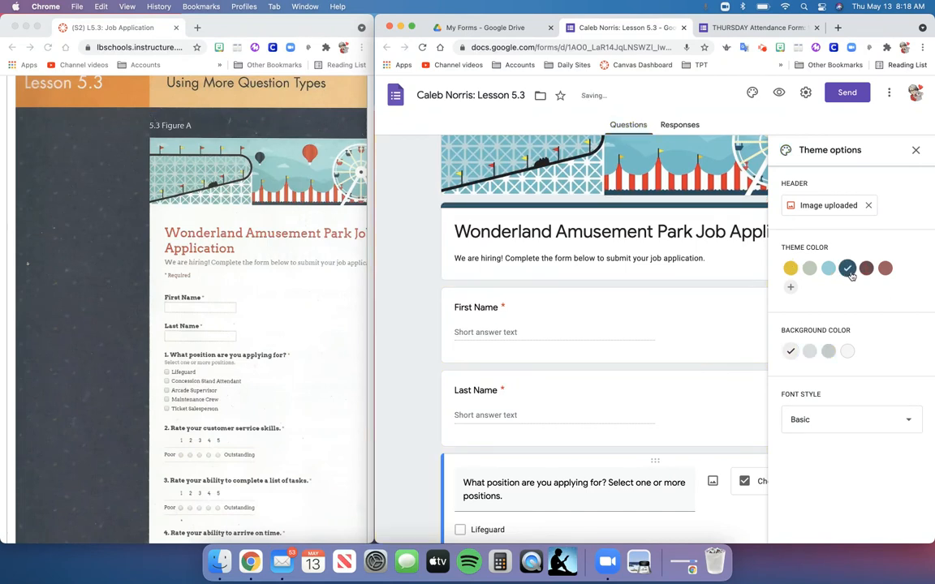
left_click(828, 350)
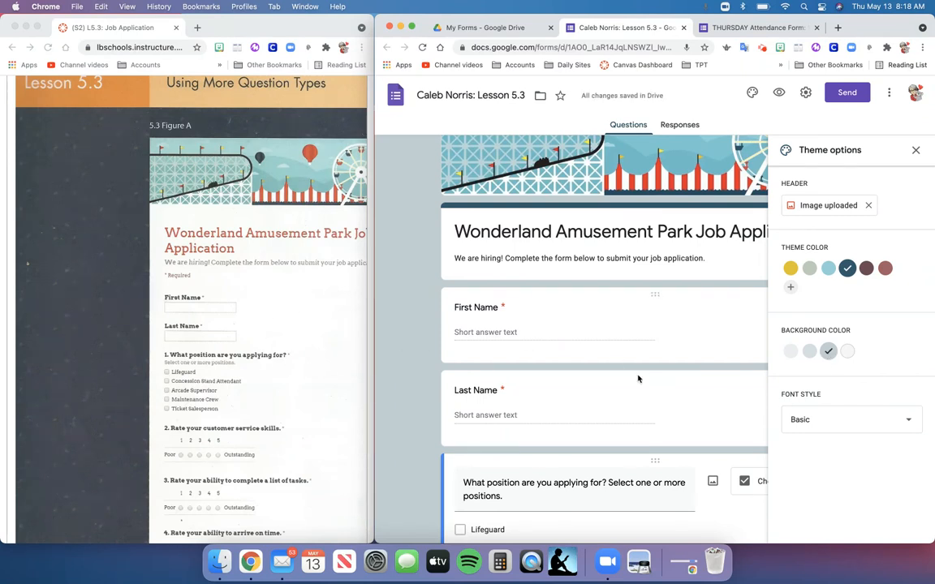
Try the Playful font style on the form, restore Basic and close the theme options.
left_click(812, 428)
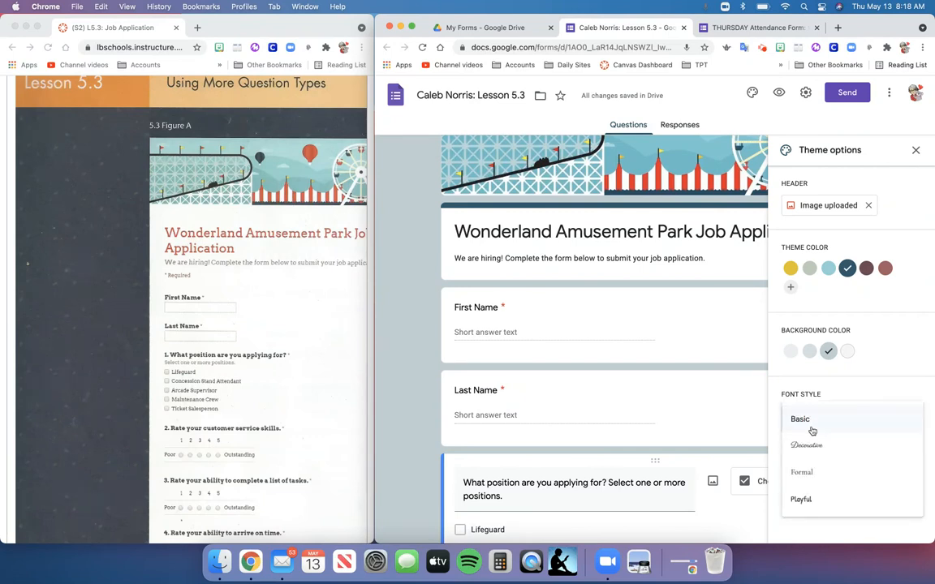
left_click(803, 500)
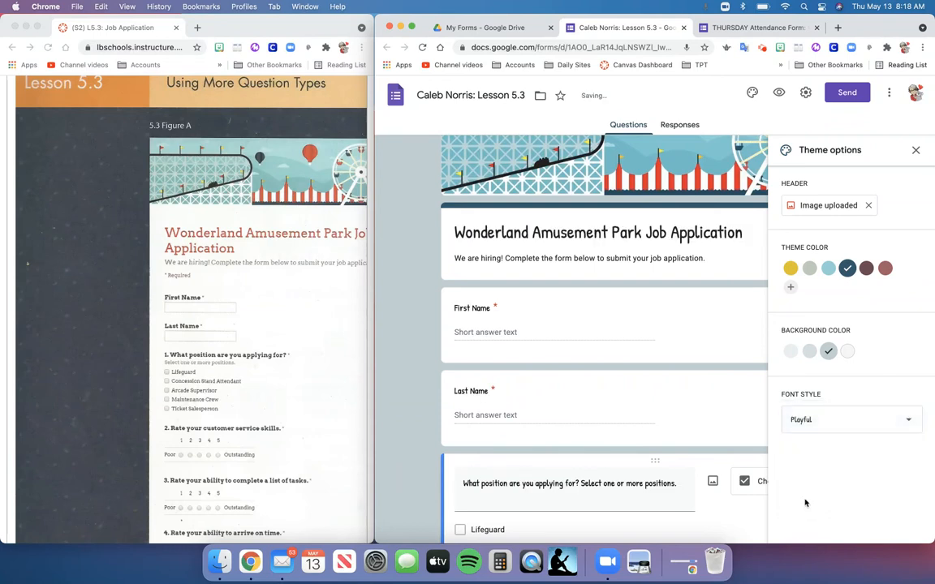
left_click(810, 429)
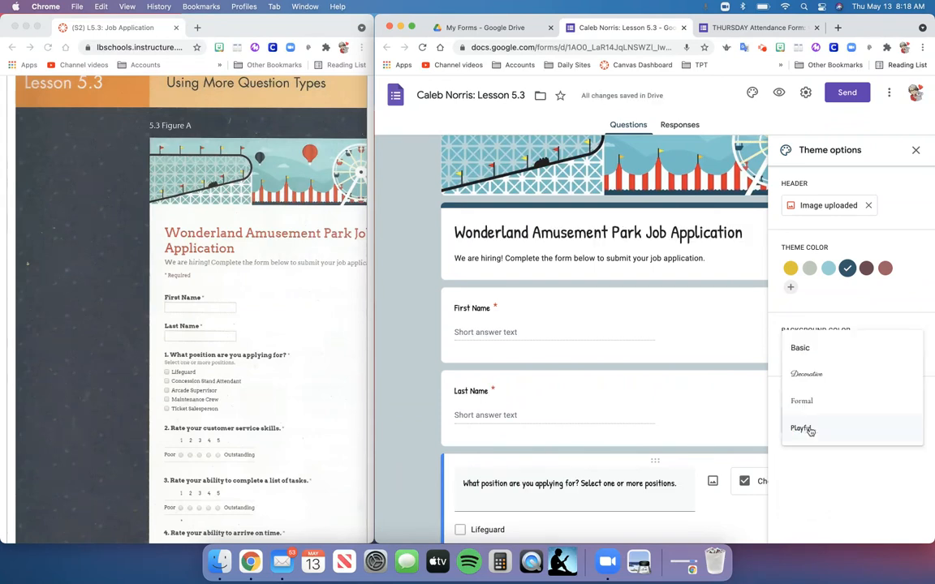
left_click(809, 351)
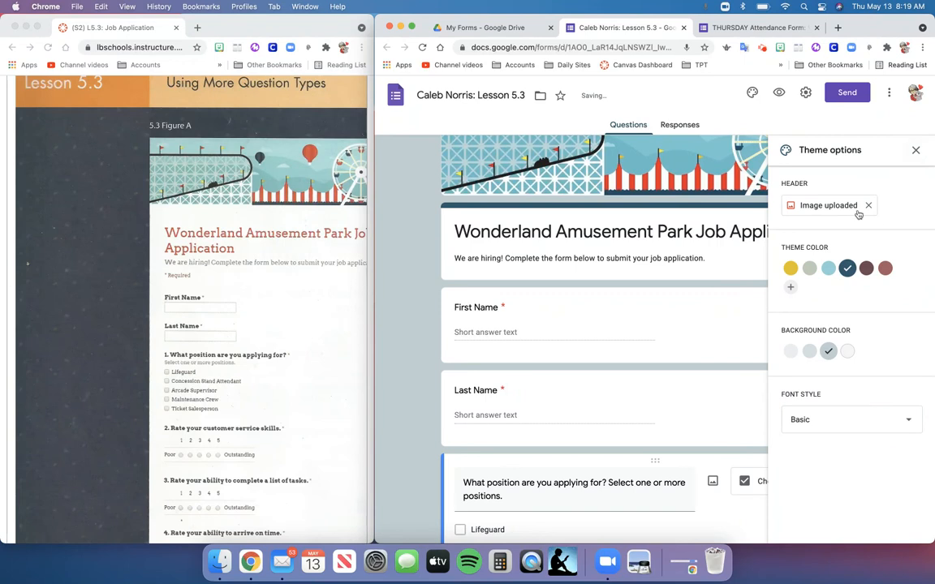
left_click(916, 152)
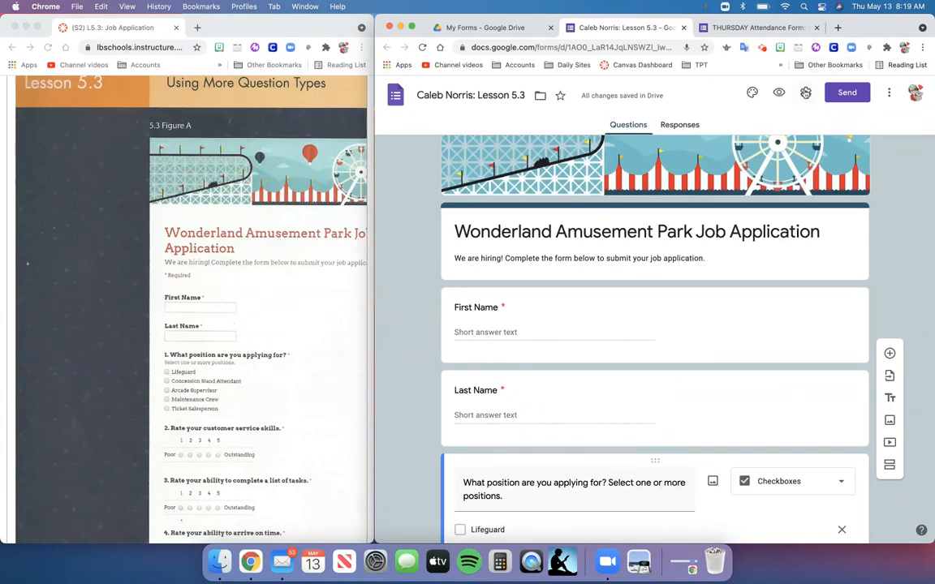
Set the form's confirmation message to "Thank you for applying to Wonderland Amusement Park.", disable the link to submit another response and save the settings.
left_click(805, 92)
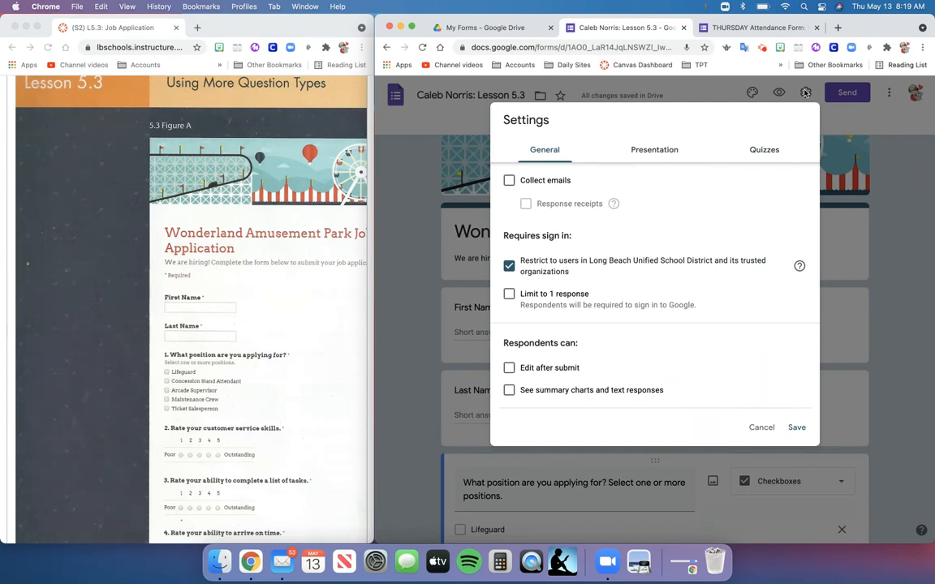
left_click(671, 160)
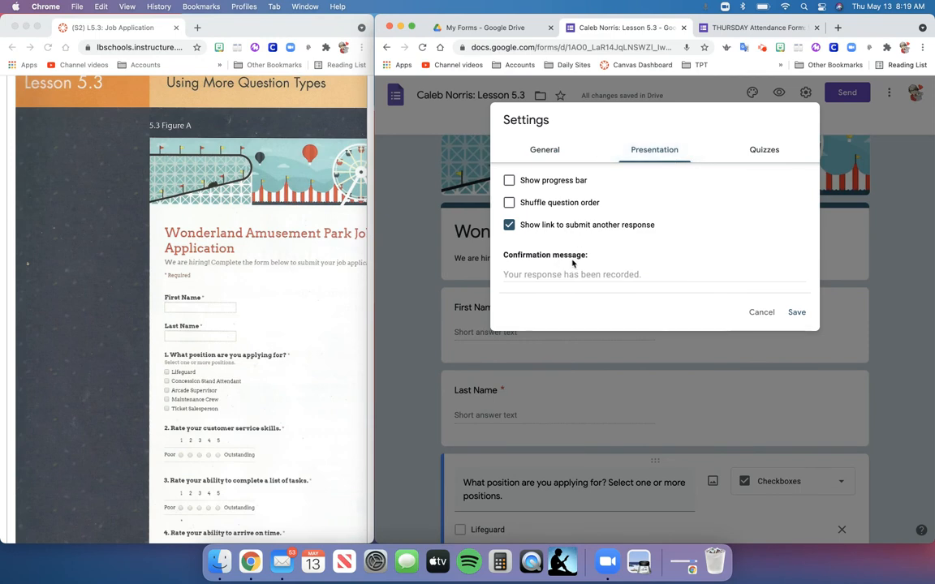
left_click(554, 279)
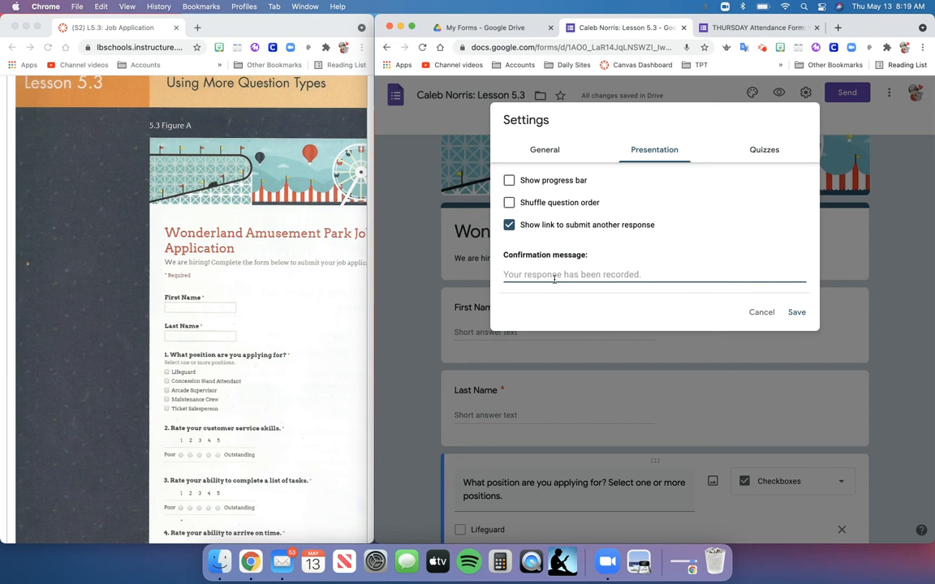
type("Thank you f")
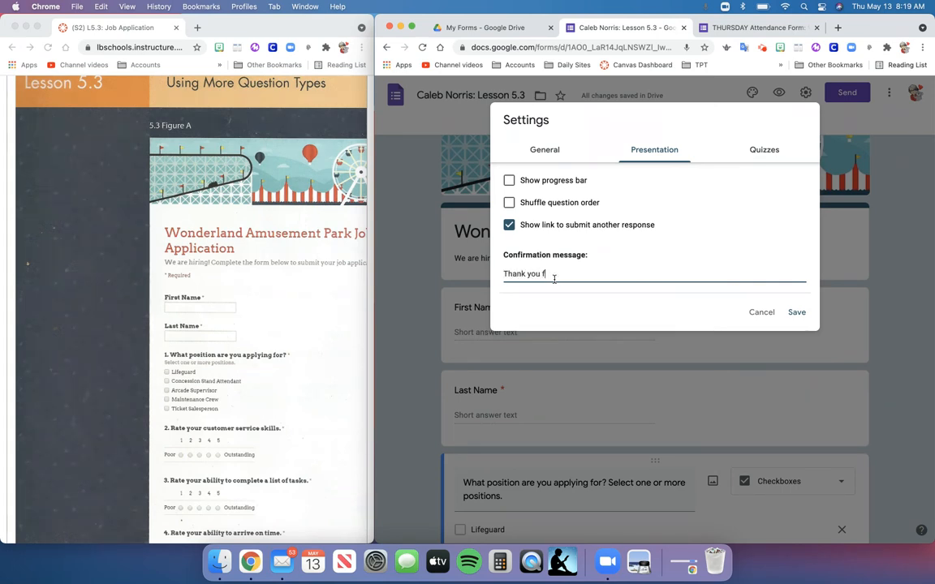
type("or ap")
key("BackSpace")
type("pplying to Wonderland ")
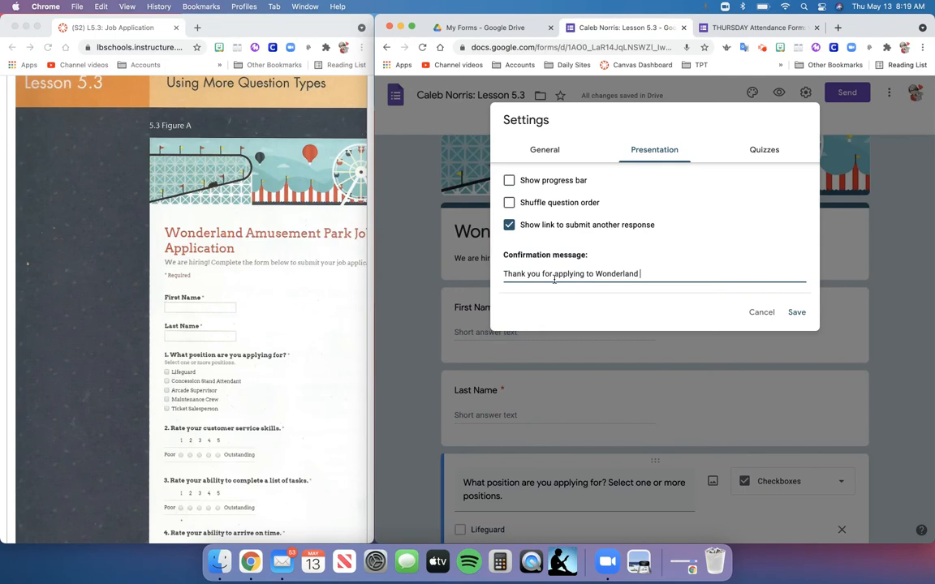
type("Amusement ")
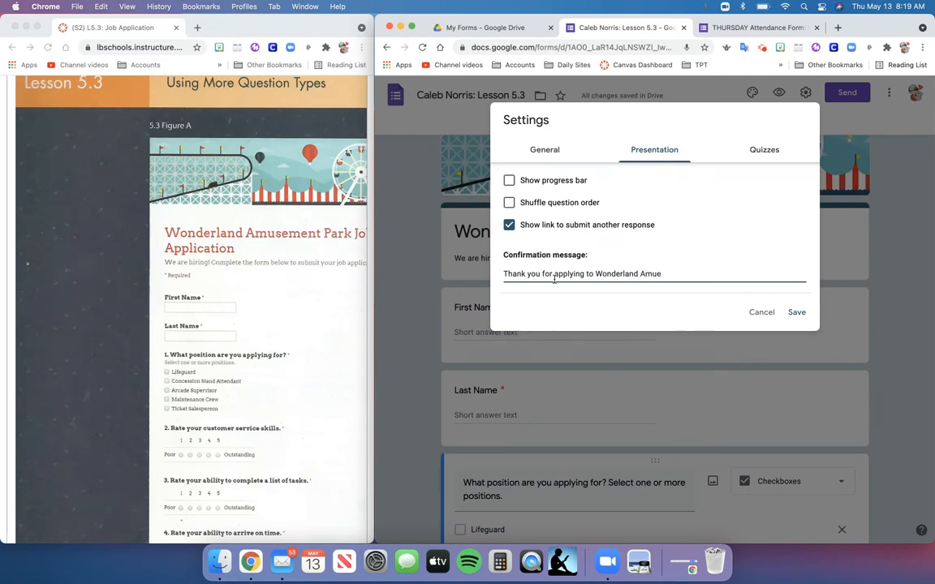
type("Park.")
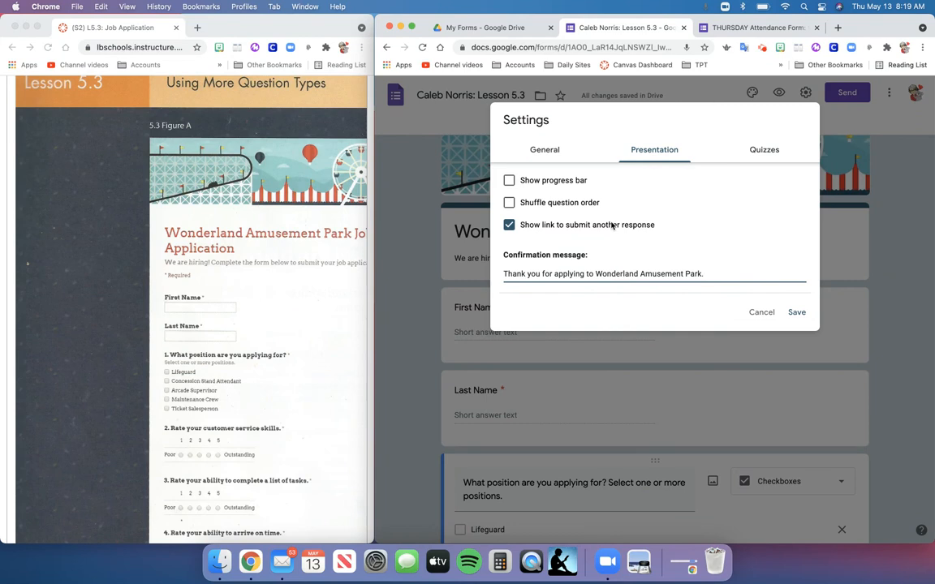
left_click(509, 226)
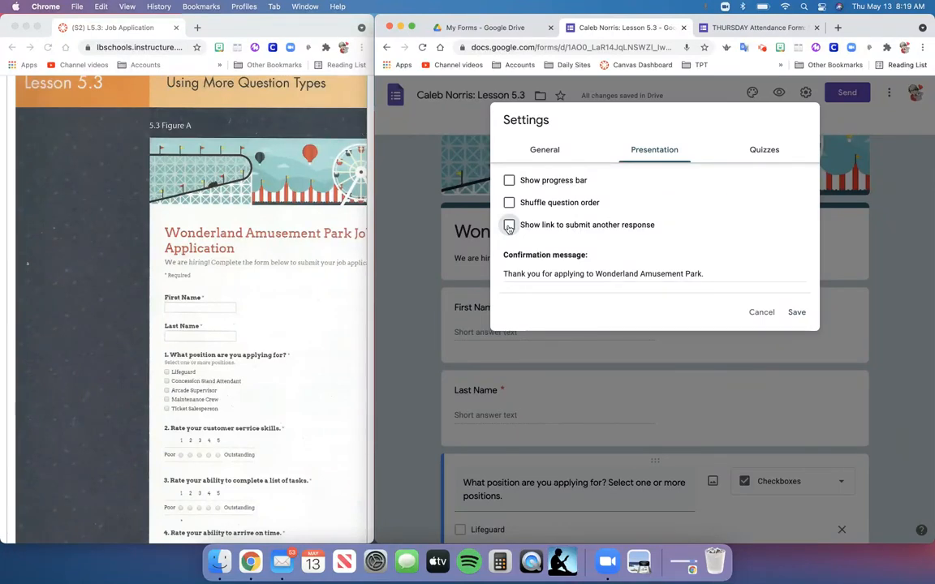
left_click(802, 314)
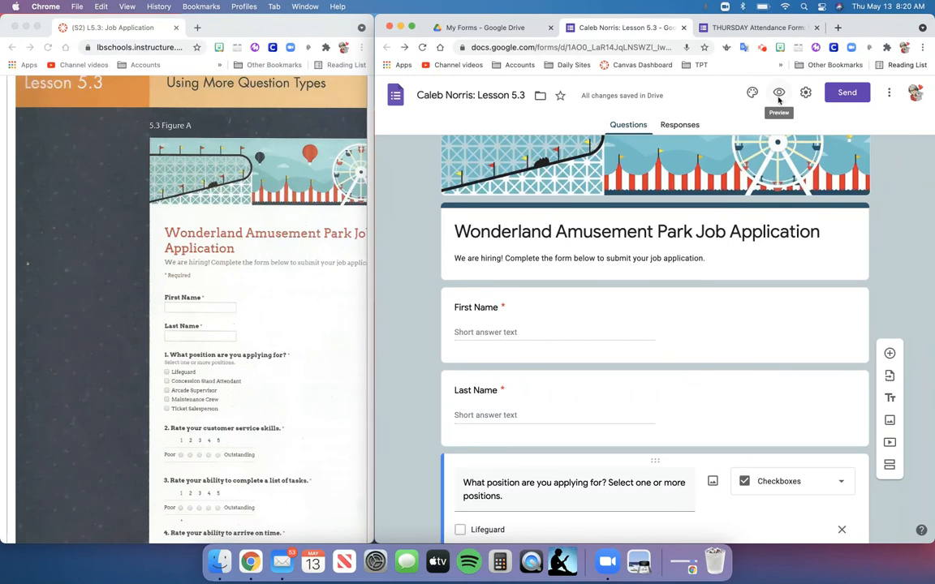
Preview the finished form and compare its header, name fields and questions with the lesson's sample job application.
left_click(778, 96)
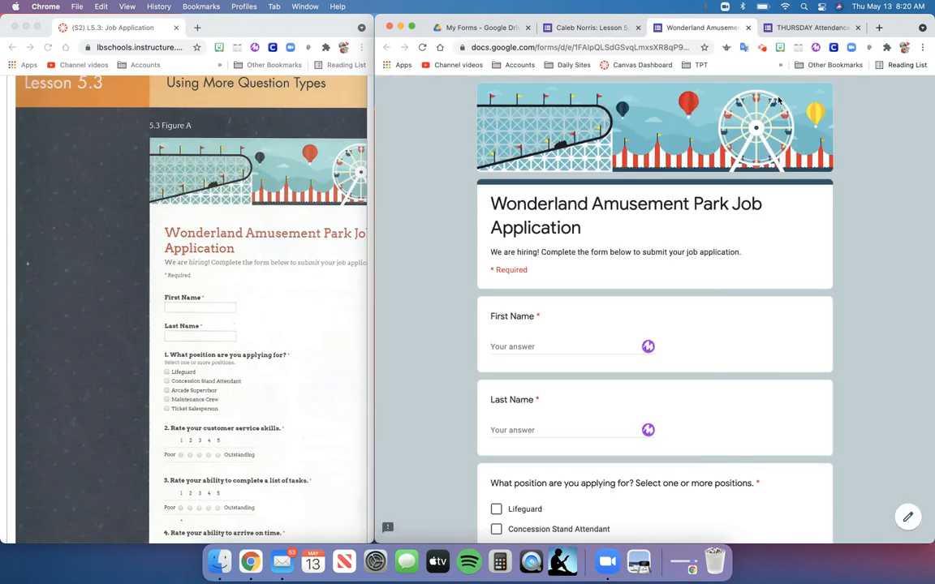
scroll(458, 298, "down", 5)
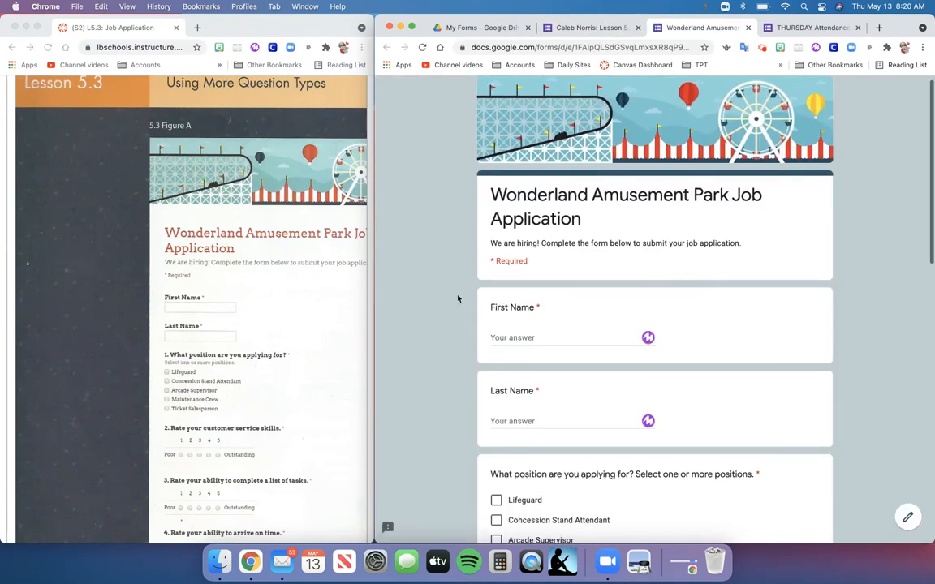
scroll(458, 298, "down", 4)
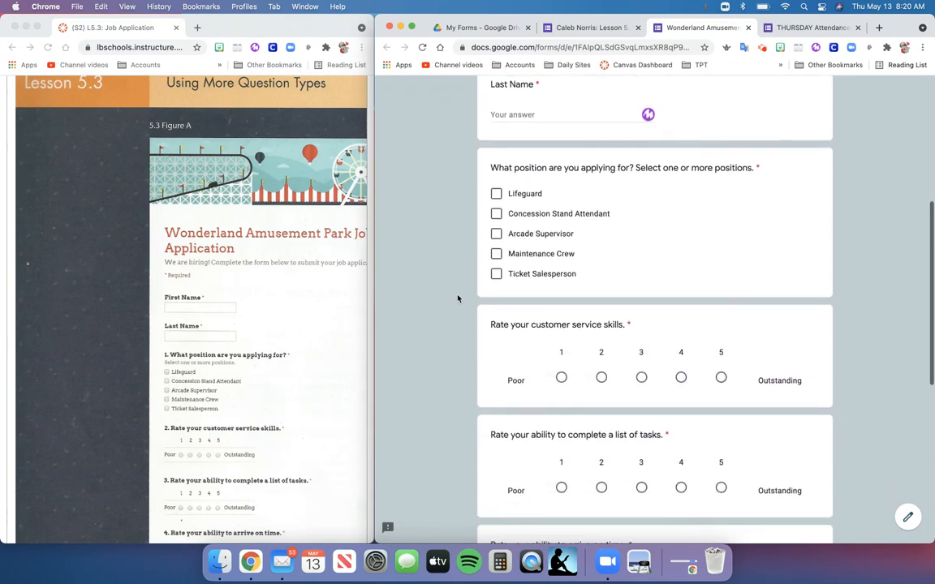
scroll(290, 402, "down", 2)
scroll(291, 402, "down", 4)
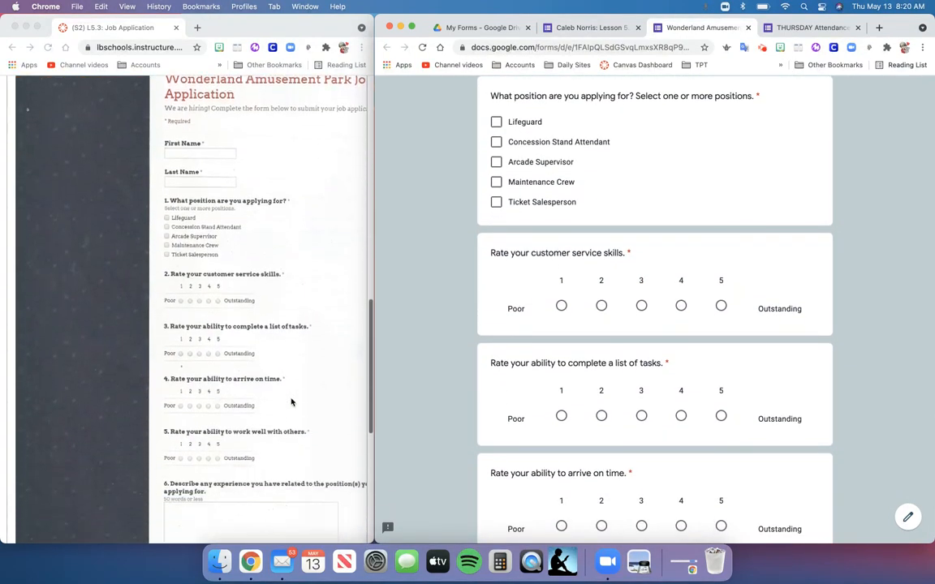
scroll(431, 414, "down", 8)
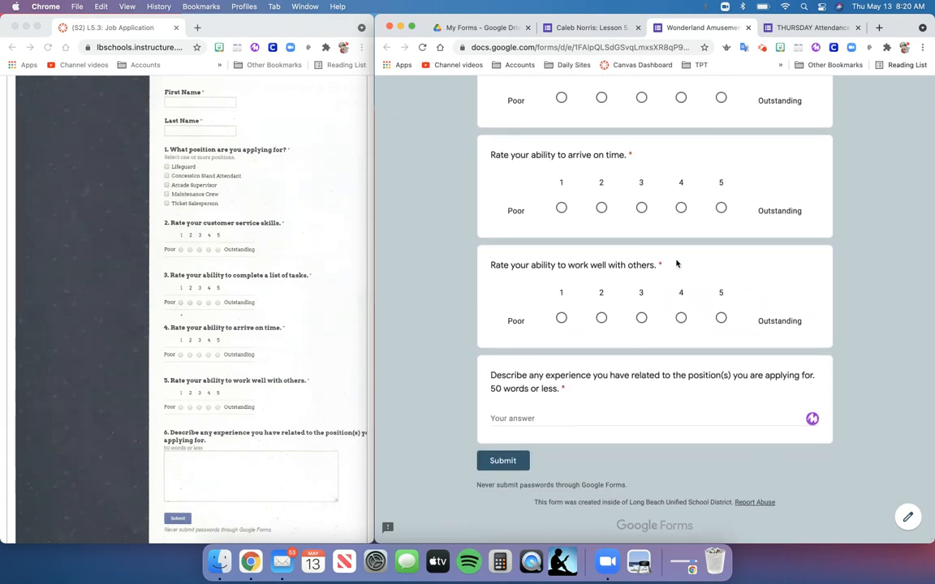
scroll(667, 270, "up", 5)
scroll(668, 266, "up", 5)
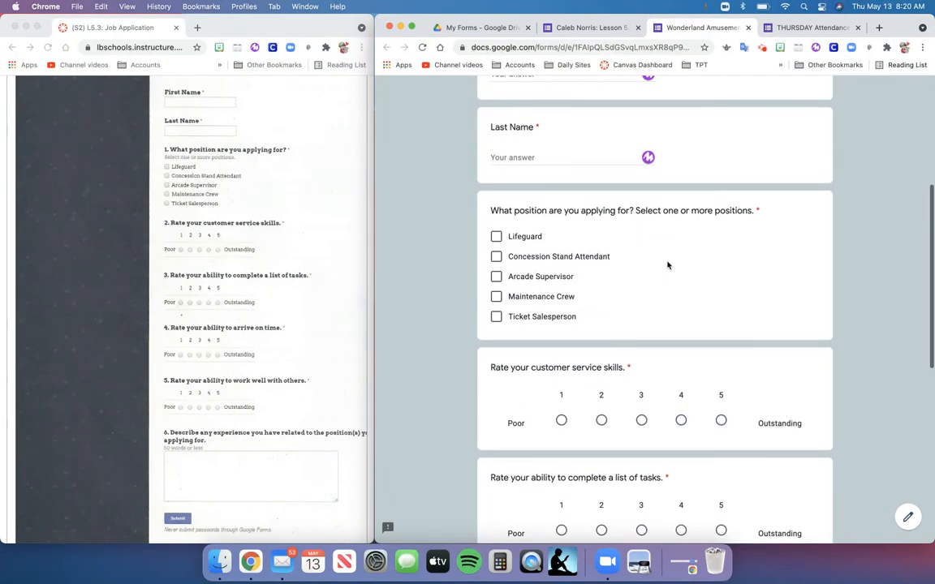
scroll(668, 293, "up", 6)
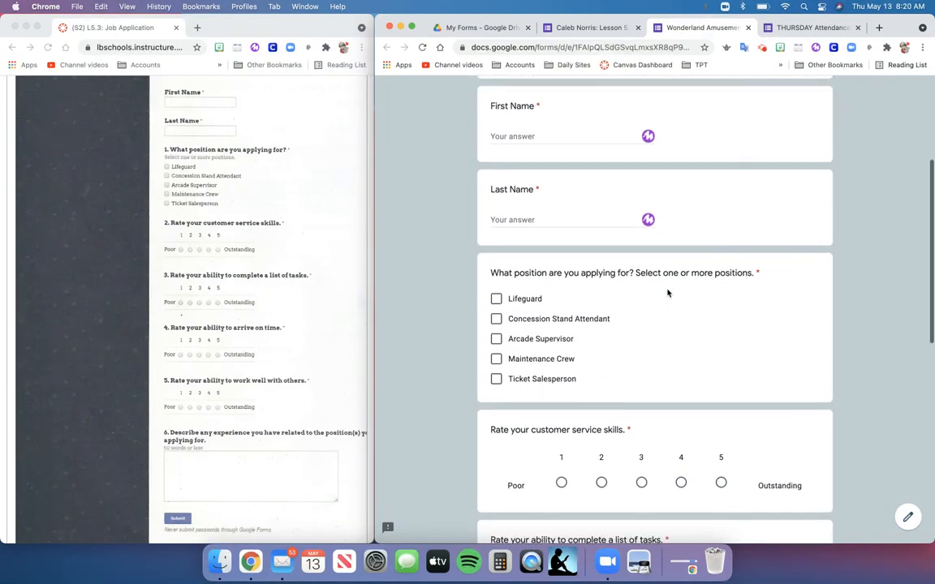
Review the previewed job application from its header through the rating scales to the final experience question.
scroll(668, 293, "up", 1)
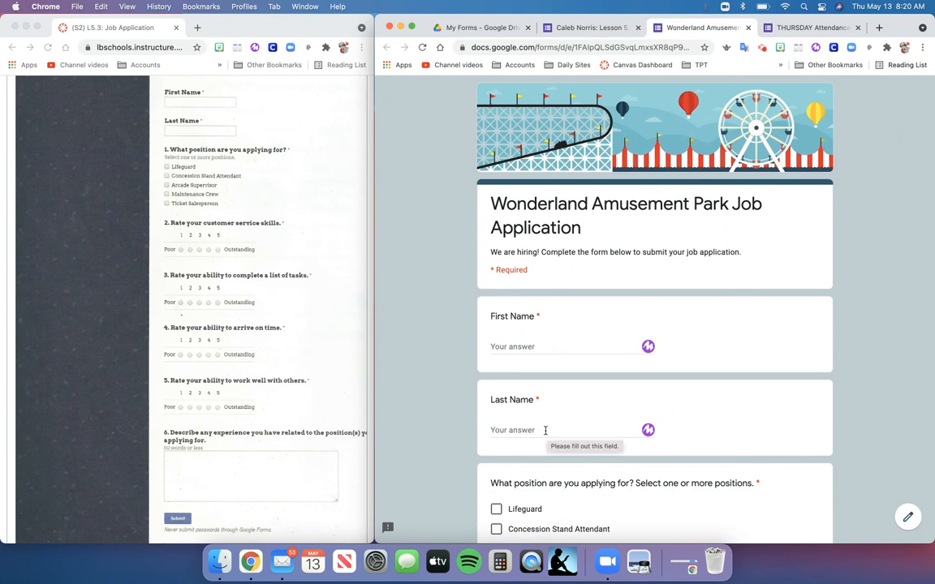
scroll(454, 436, "down", 15)
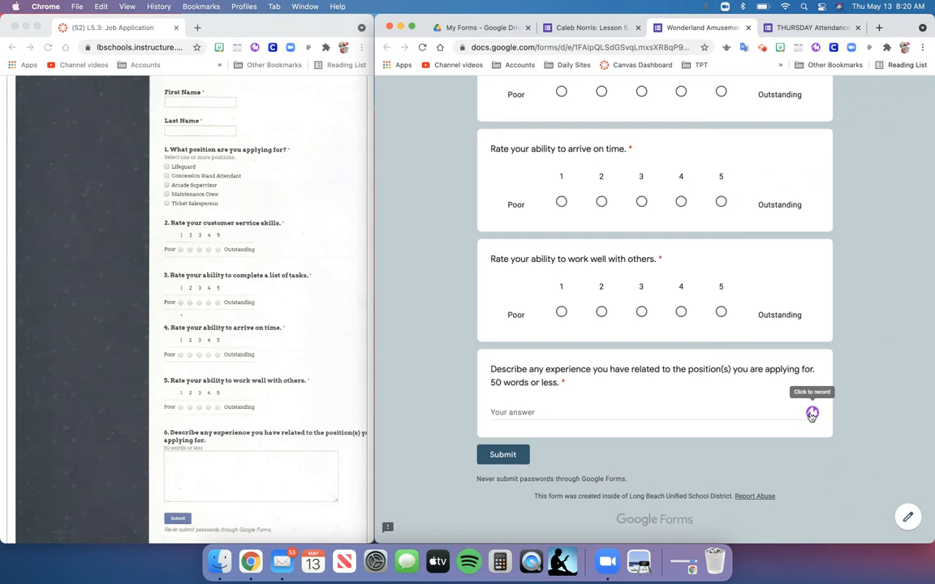
scroll(461, 414, "up", 8)
scroll(456, 414, "up", 5)
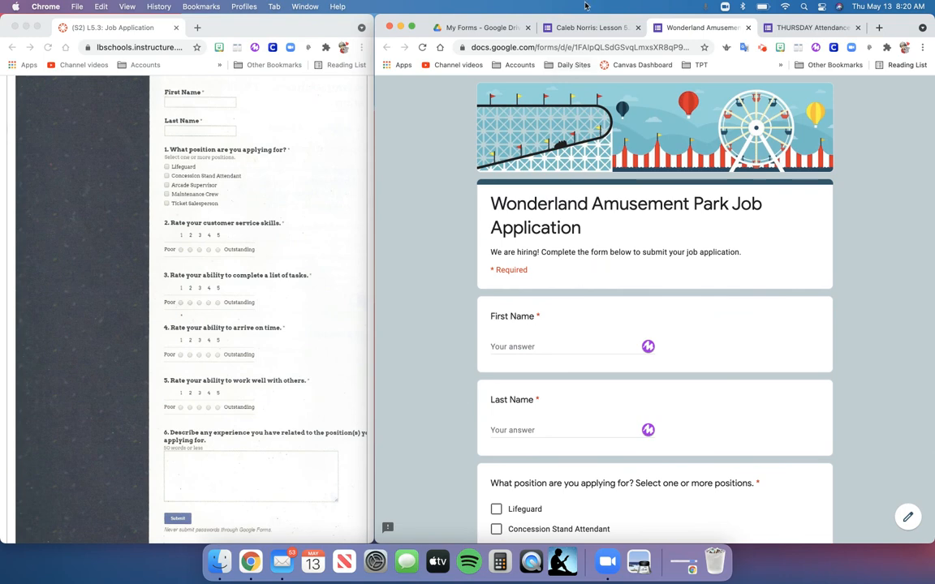
Return to the form editor, check the lesson's submission instructions, and copy the form's shortened share link.
left_click(589, 29)
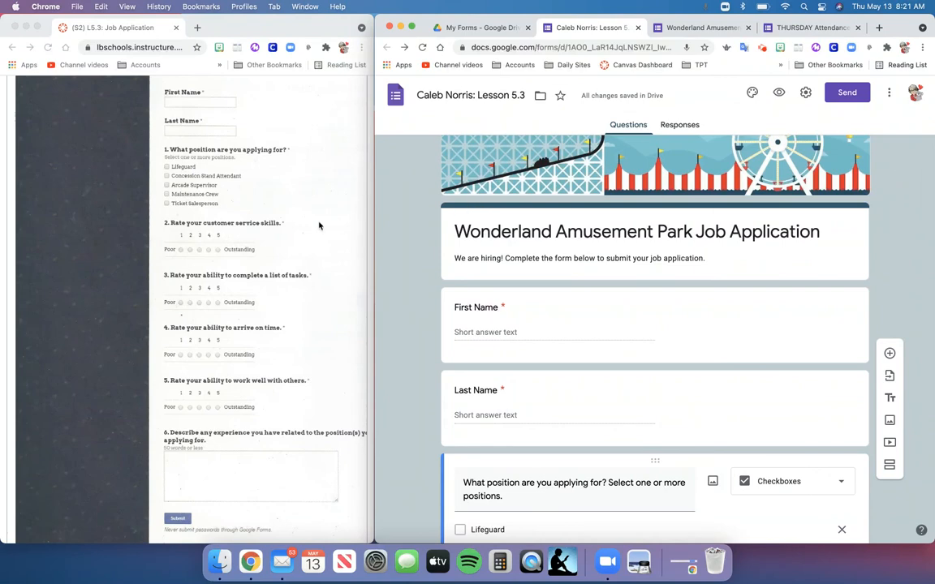
scroll(280, 209, "up", 10)
scroll(303, 229, "up", 1)
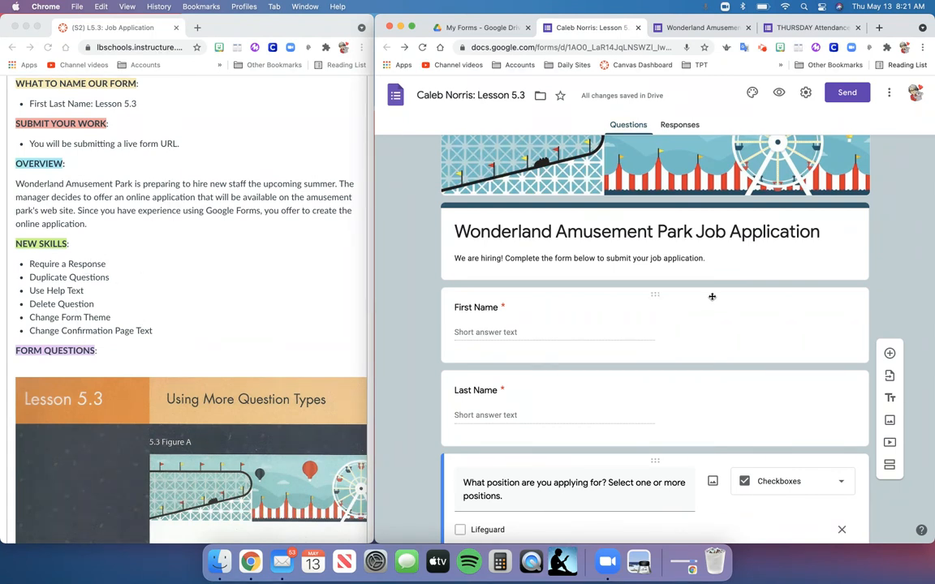
left_click(849, 94)
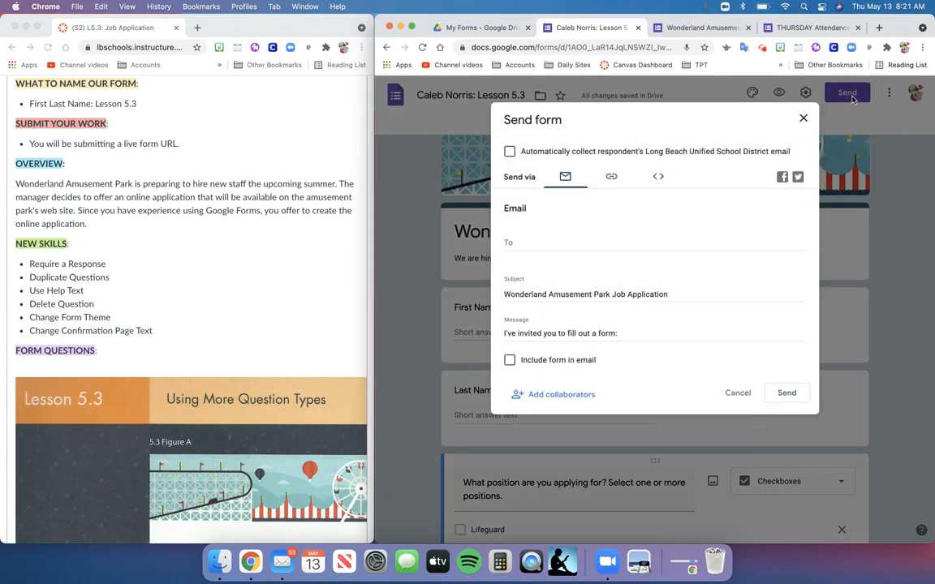
left_click(611, 177)
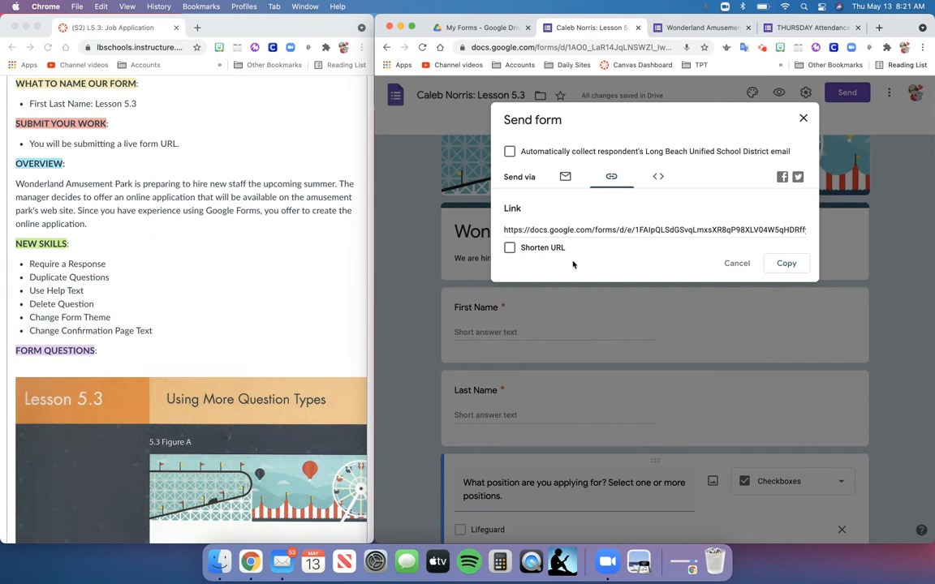
left_click(511, 248)
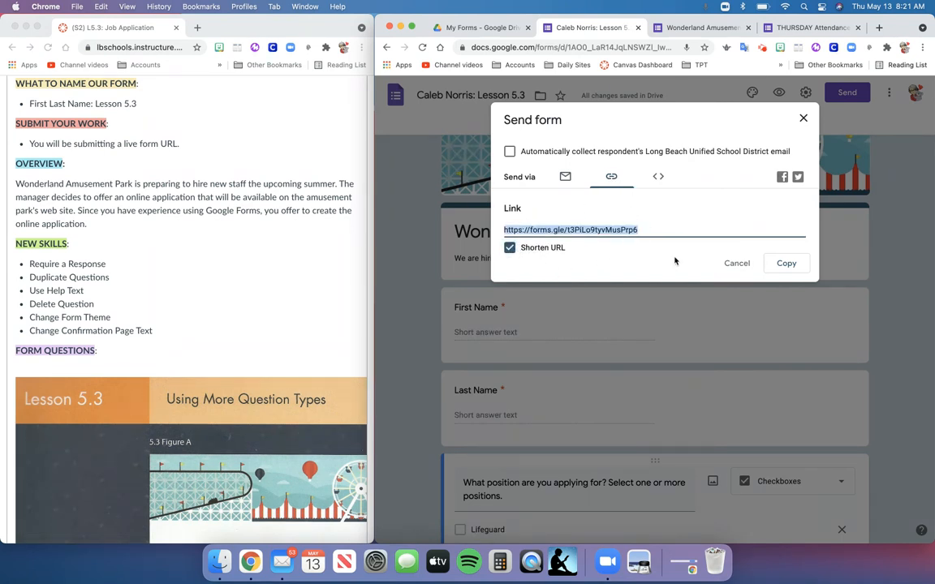
left_click(783, 263)
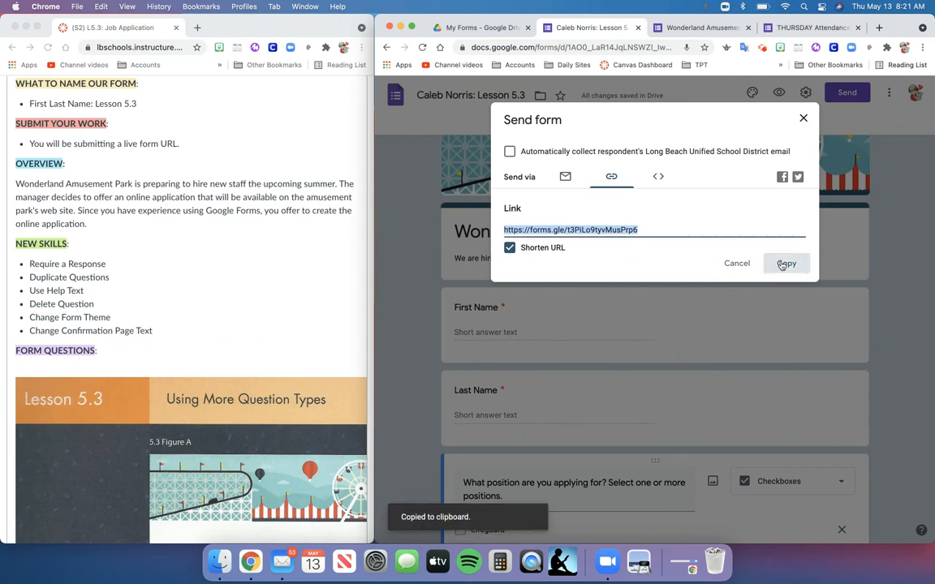